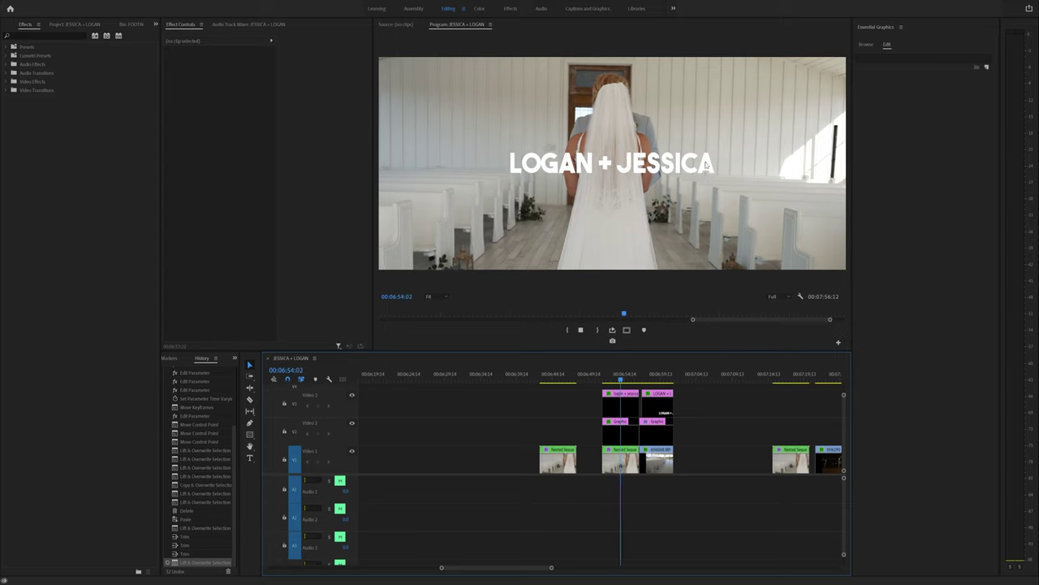
Stop playback, zoom the timeline and put the playhead at the bride clip's start
key(space)
click(607, 375)
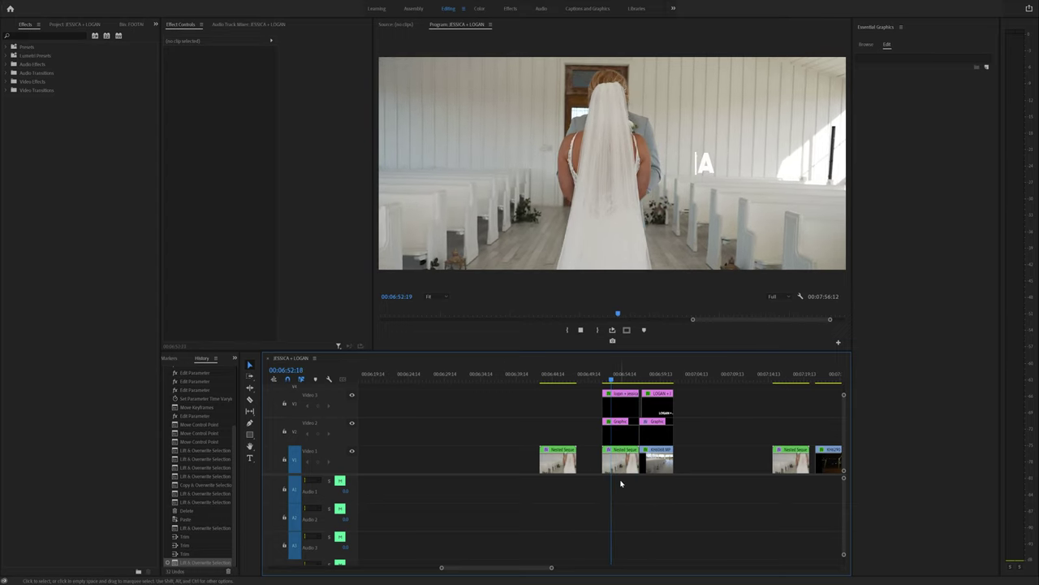
click(789, 375)
key(equal)
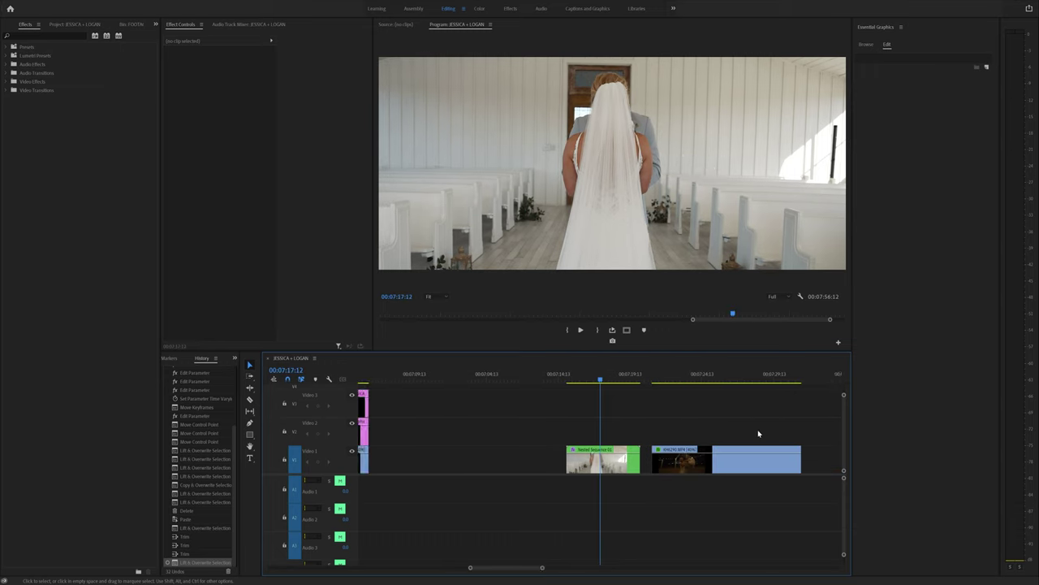
scroll(759, 431, down, 2)
click(536, 456)
click(523, 375)
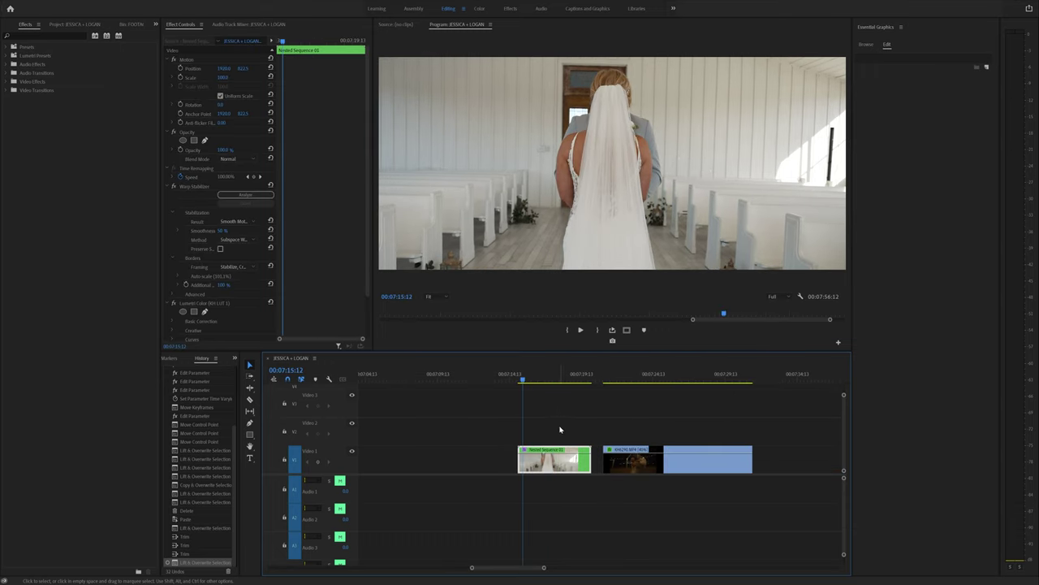
key(t)
click(591, 183)
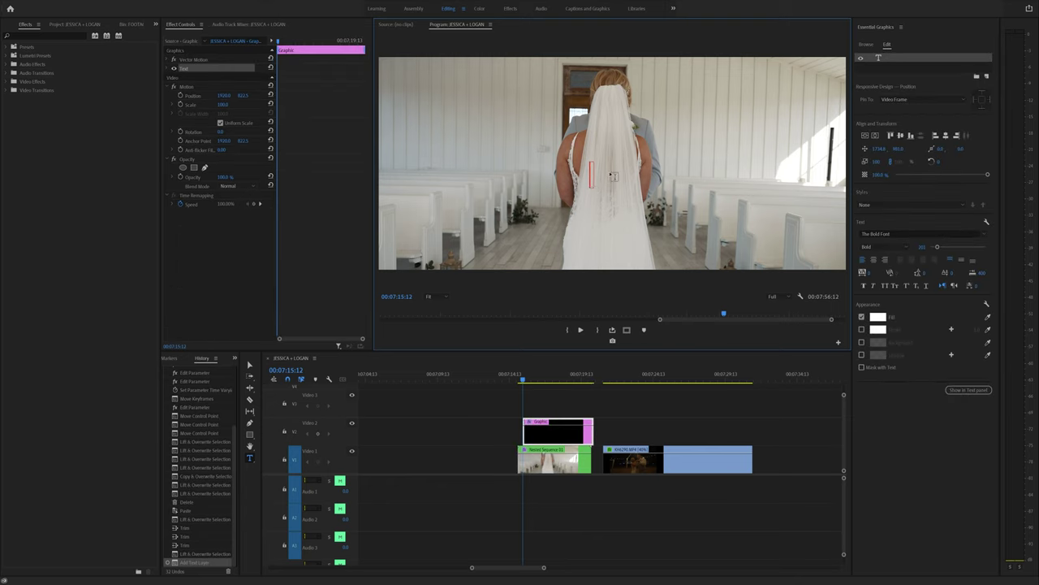
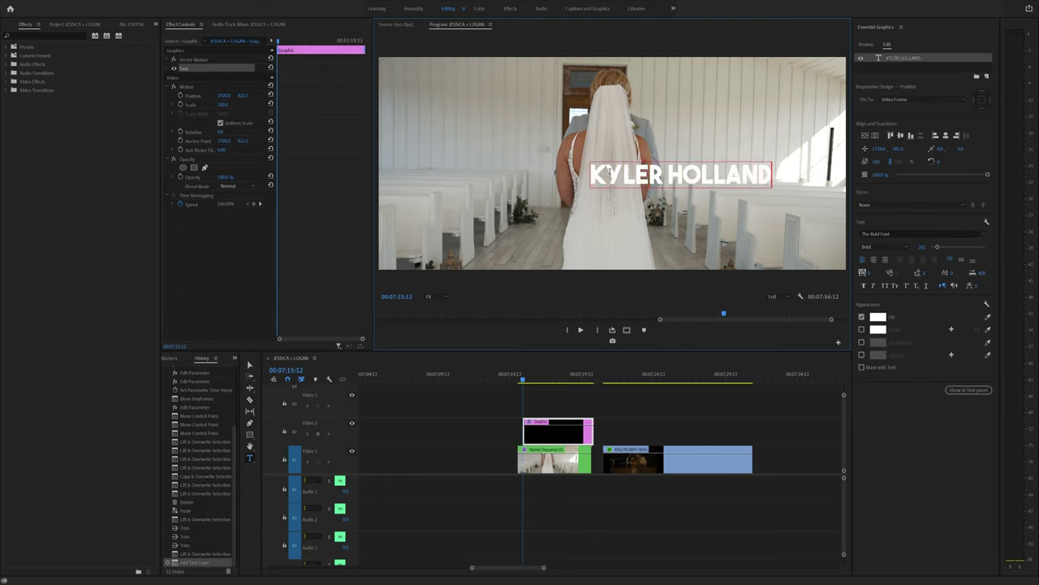
key(ctrl+a)
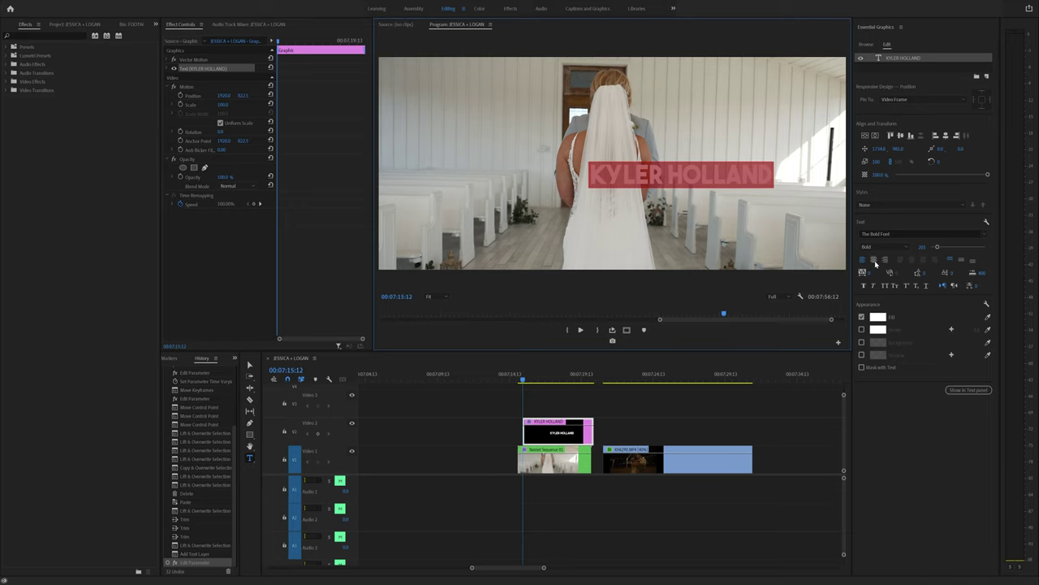
click(871, 260)
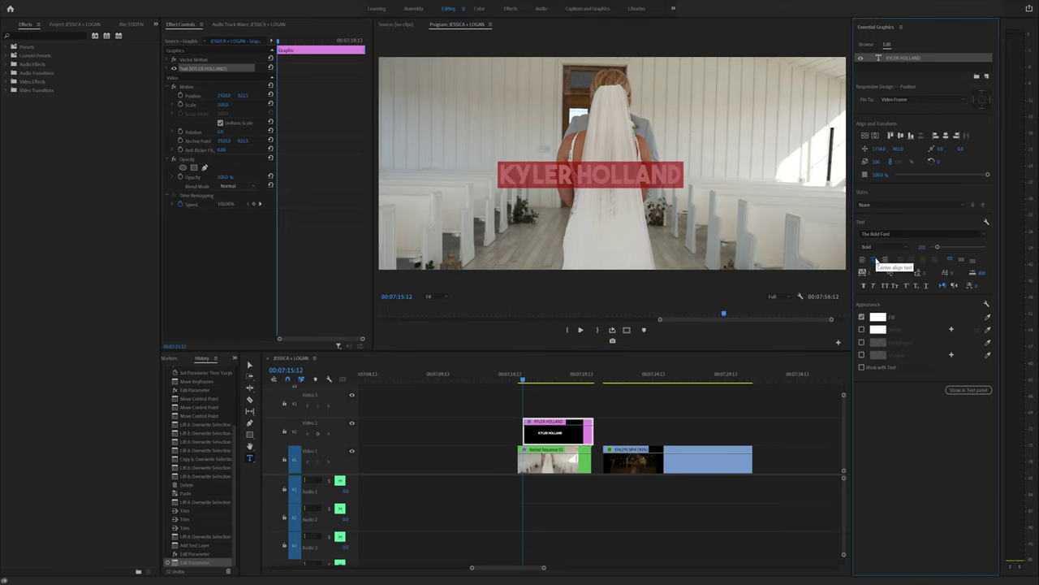
click(900, 27)
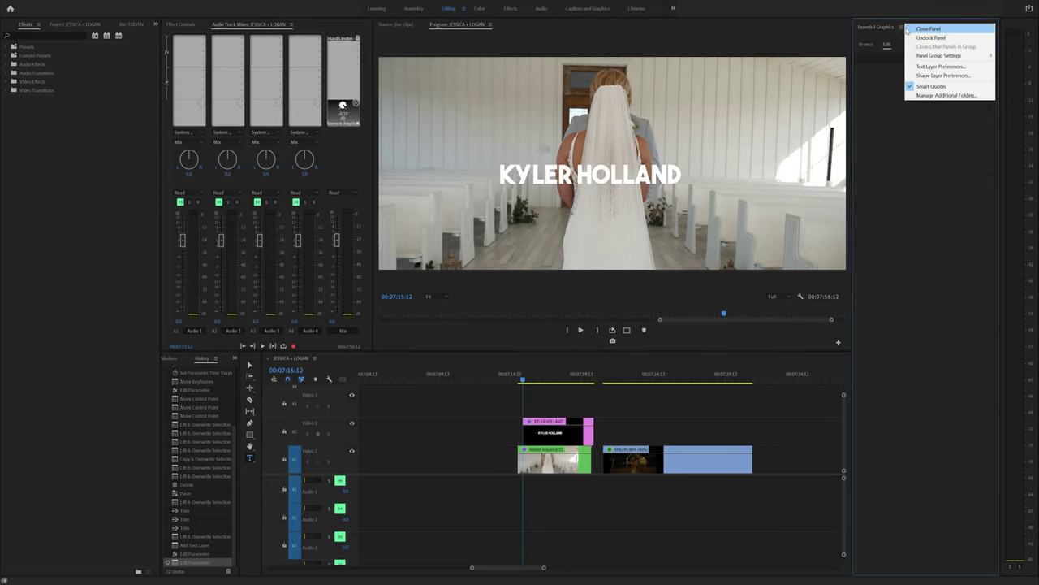
click(910, 33)
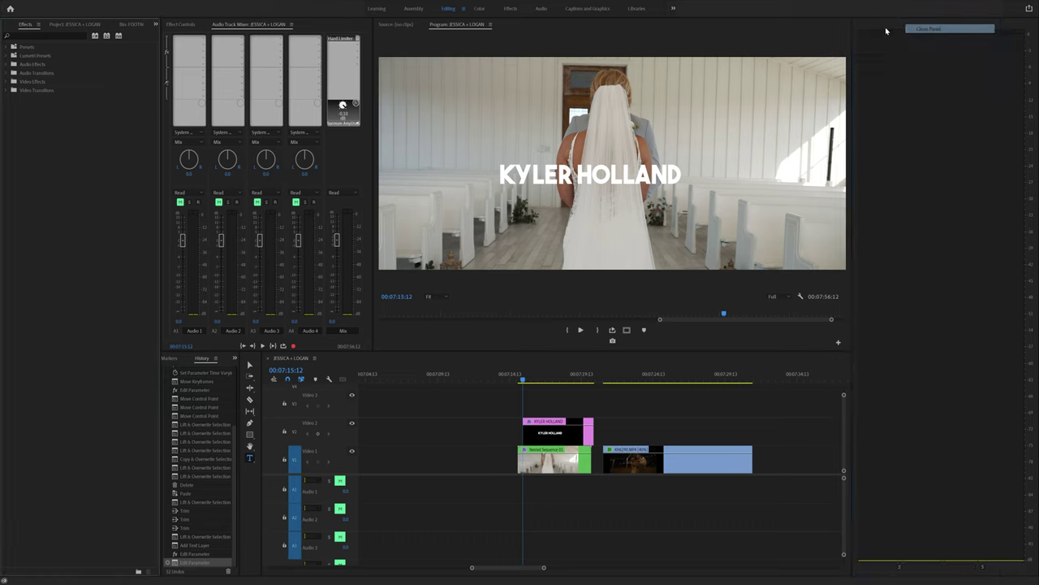
click(547, 437)
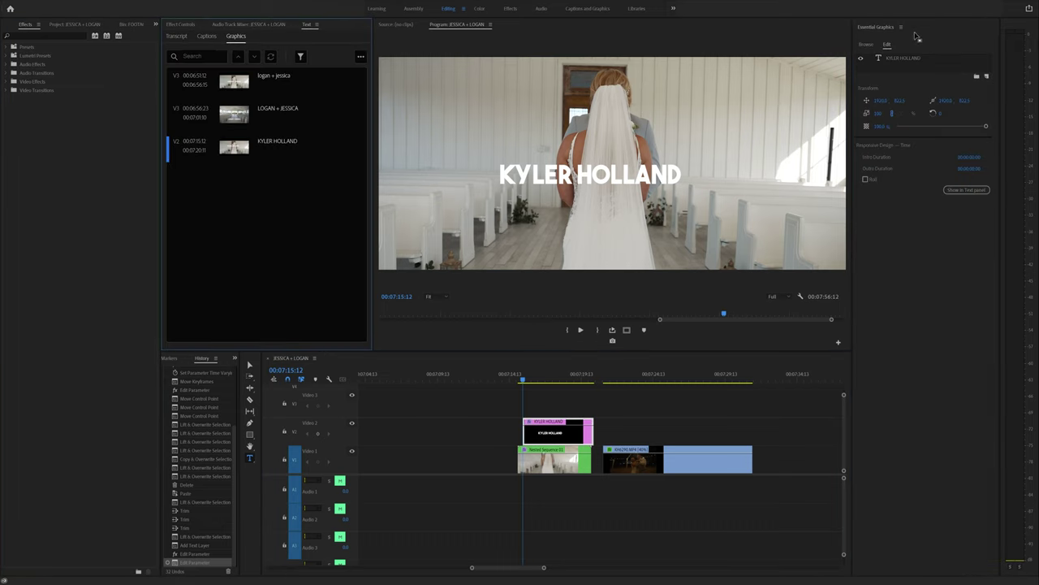
click(905, 59)
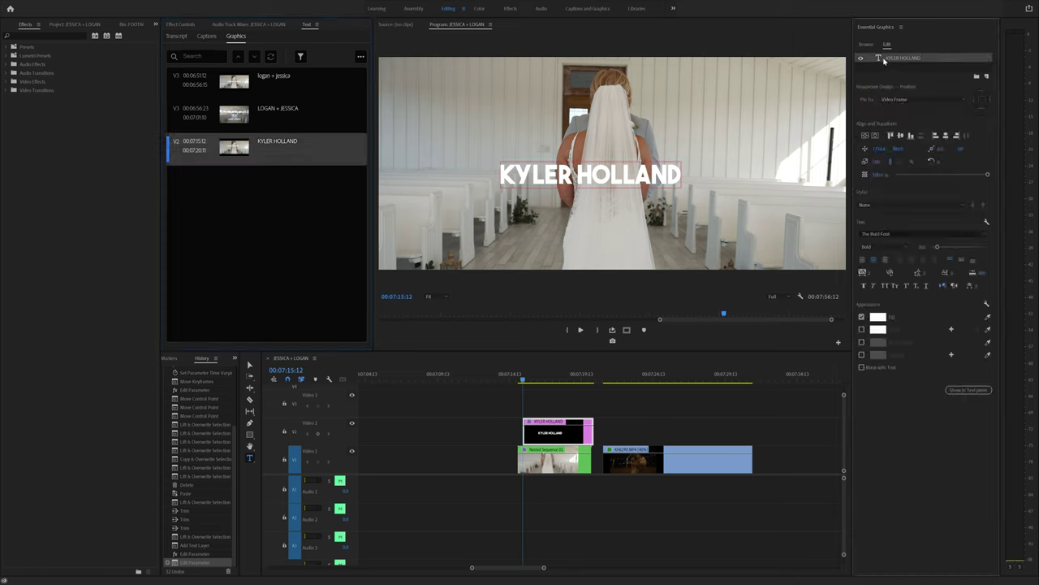
double_click(880, 61)
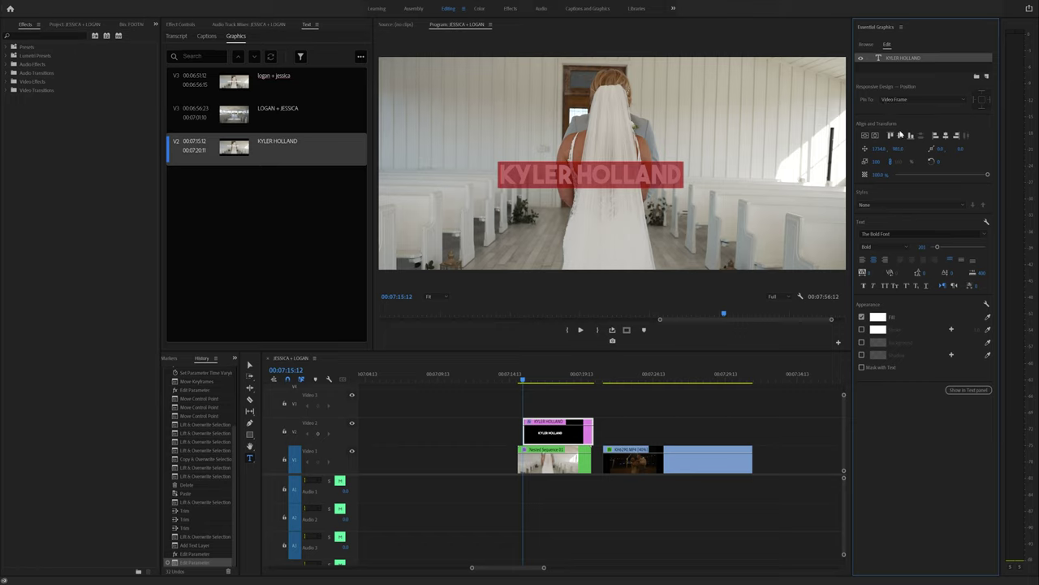
click(901, 137)
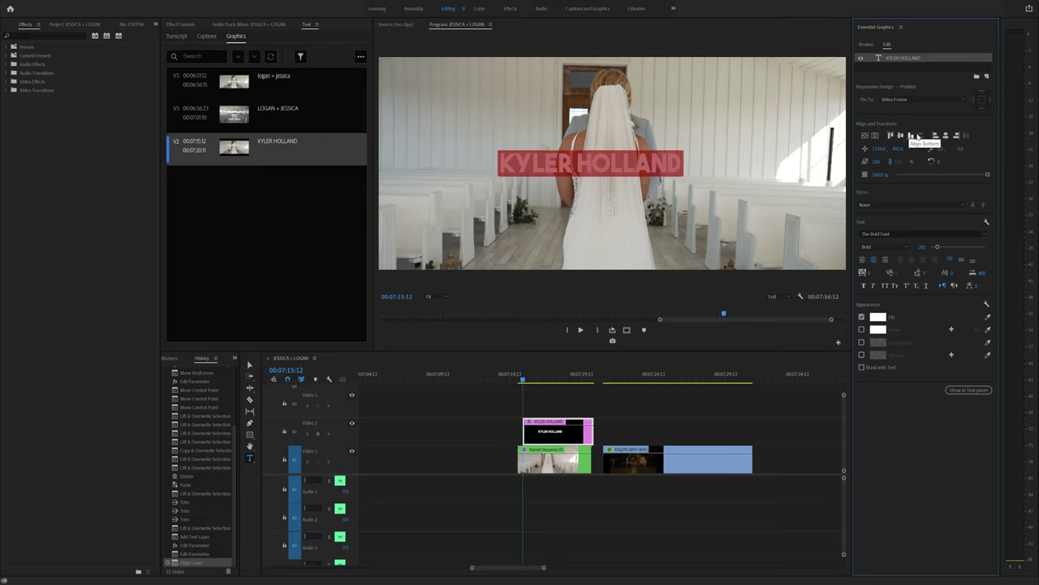
click(945, 135)
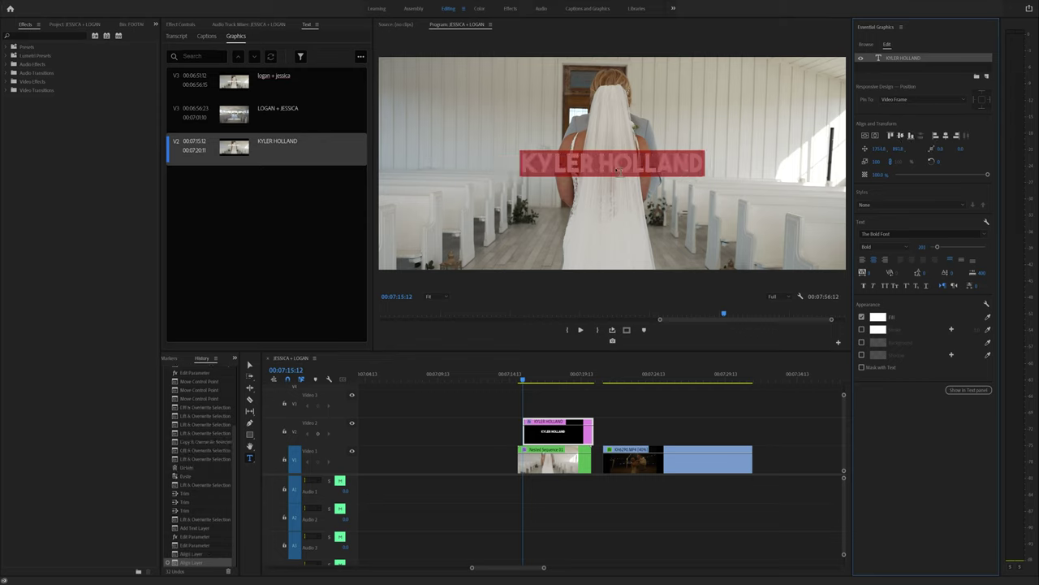
Line the title clip up with the bride clip's start, around 00:07:15:13
drag(568, 432, 562, 431)
click(550, 375)
drag(563, 372, 523, 375)
click(611, 159)
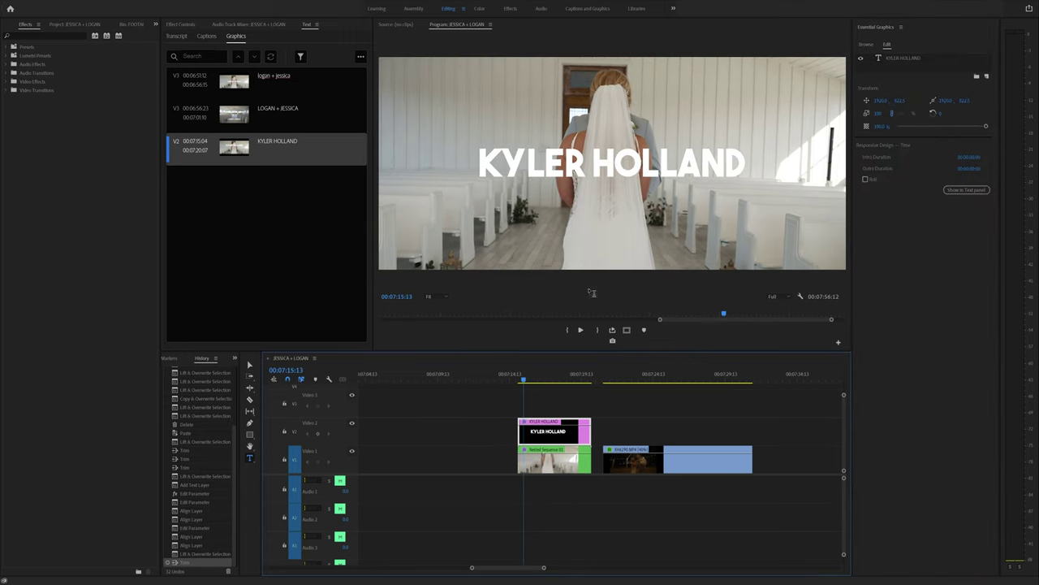
click(572, 389)
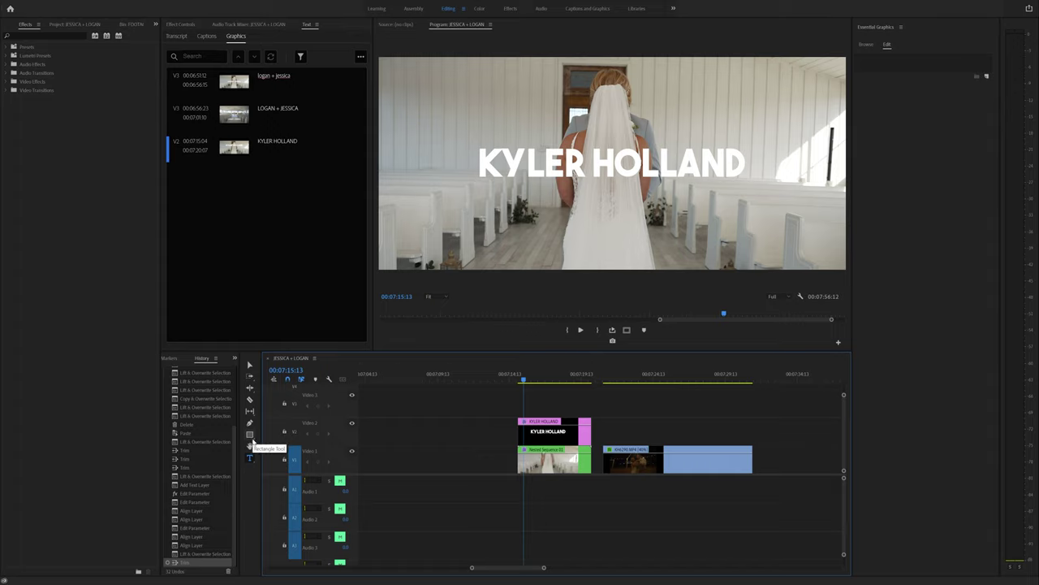
Draw a thin vertical rectangle bar left of KYLER and align its clip with the title clip
click(251, 438)
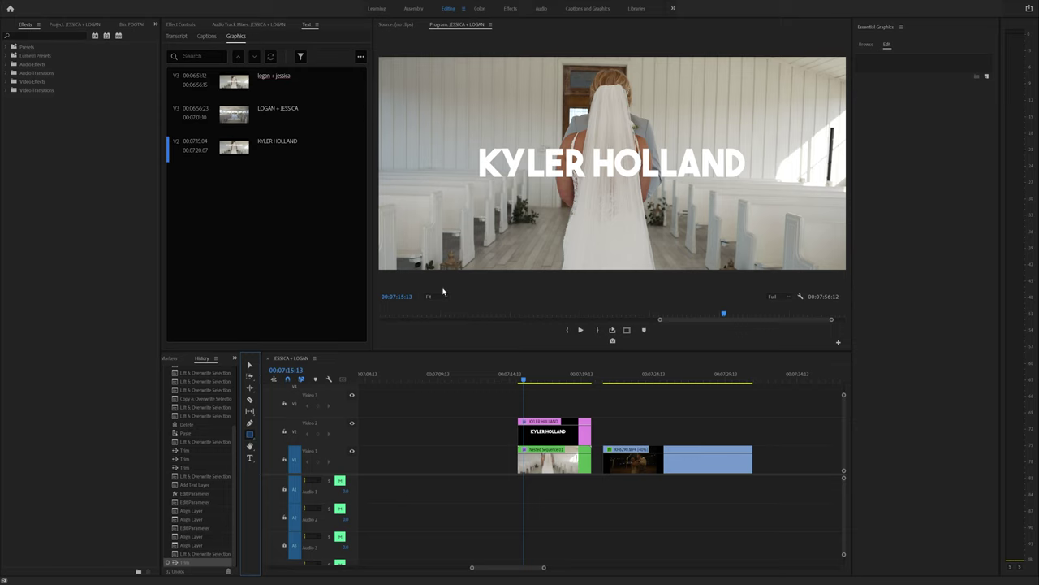
drag(474, 143, 477, 185)
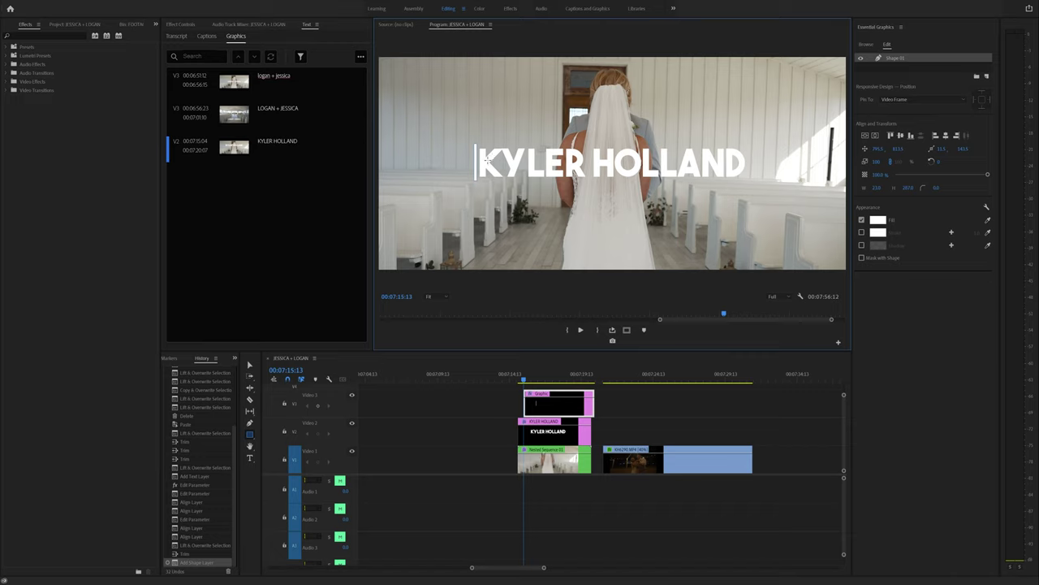
key(v)
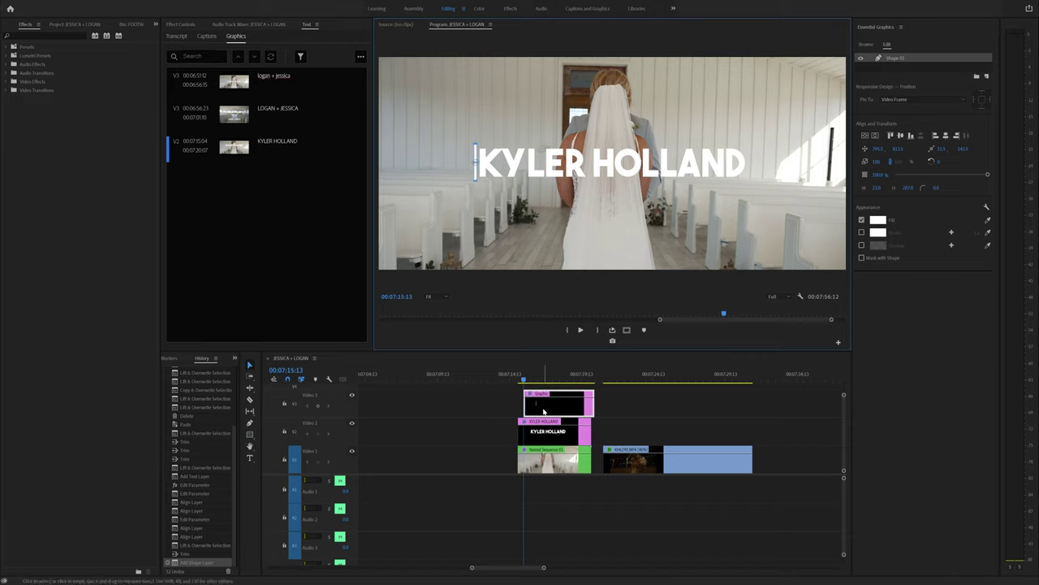
drag(549, 410, 591, 407)
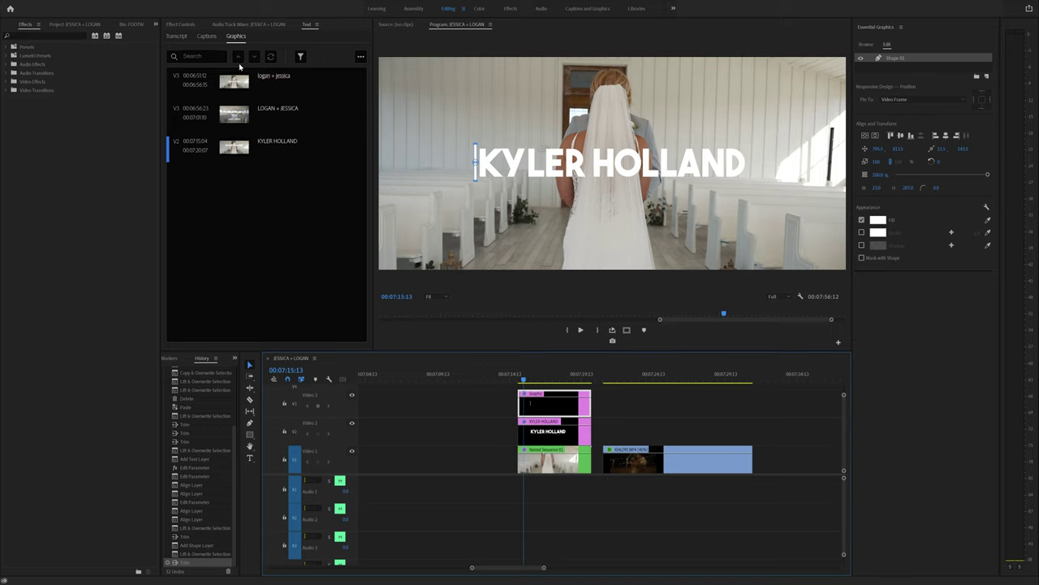
click(182, 24)
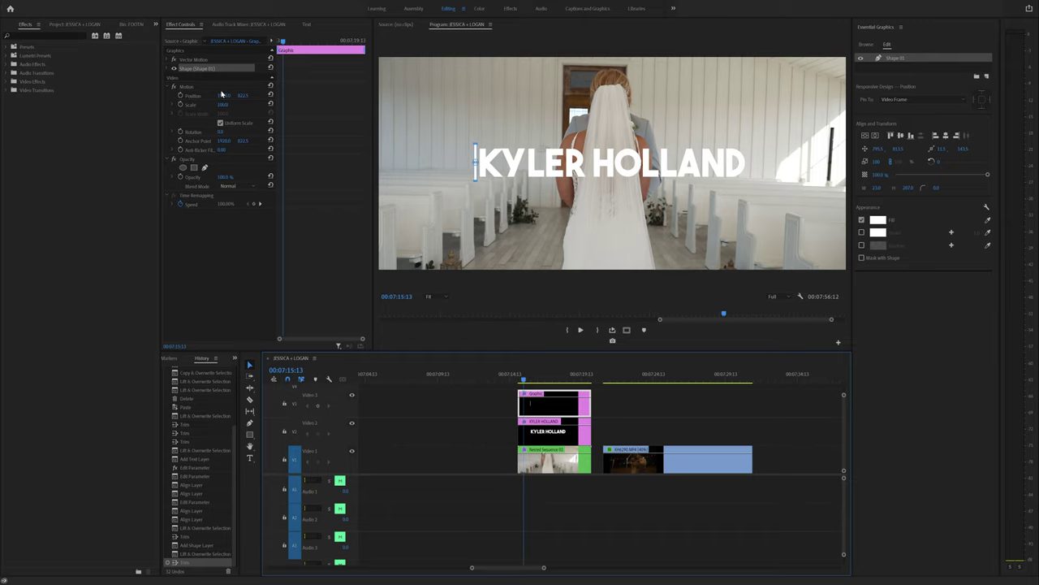
Raise Shape 01's Position X so the bar sits right of HOLLAND, then return to clip start
drag(222, 95, 366, 95)
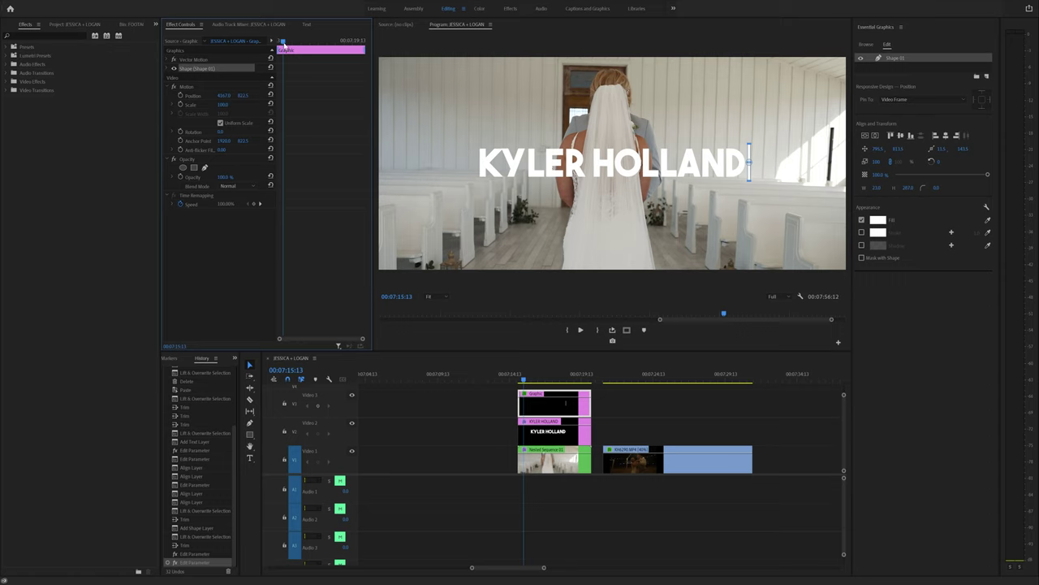
drag(283, 40, 244, 46)
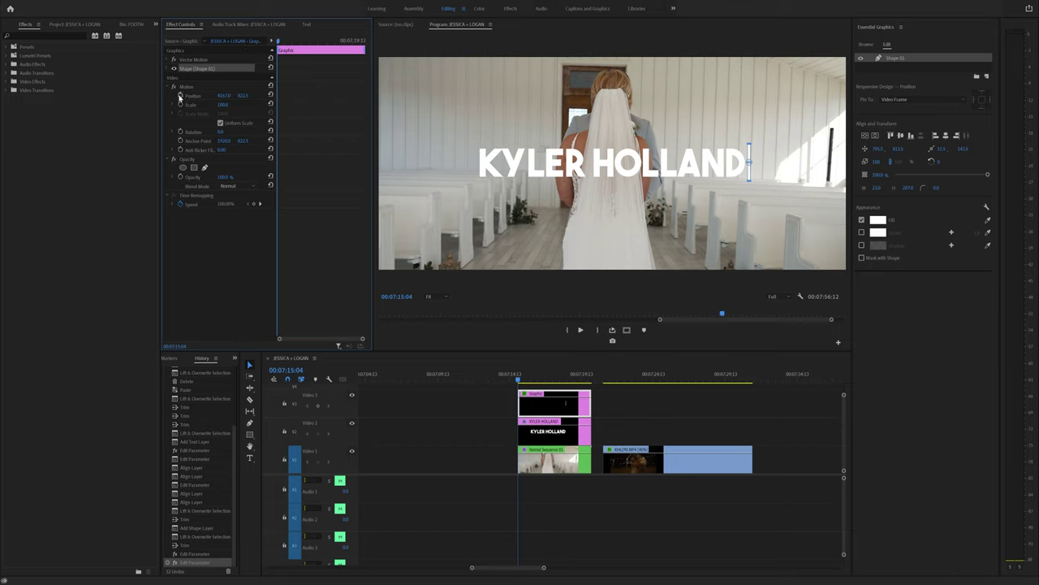
Keyframe the bar's Position to slide from right of HOLLAND to left of KYLER by 00:07:16:07
click(180, 95)
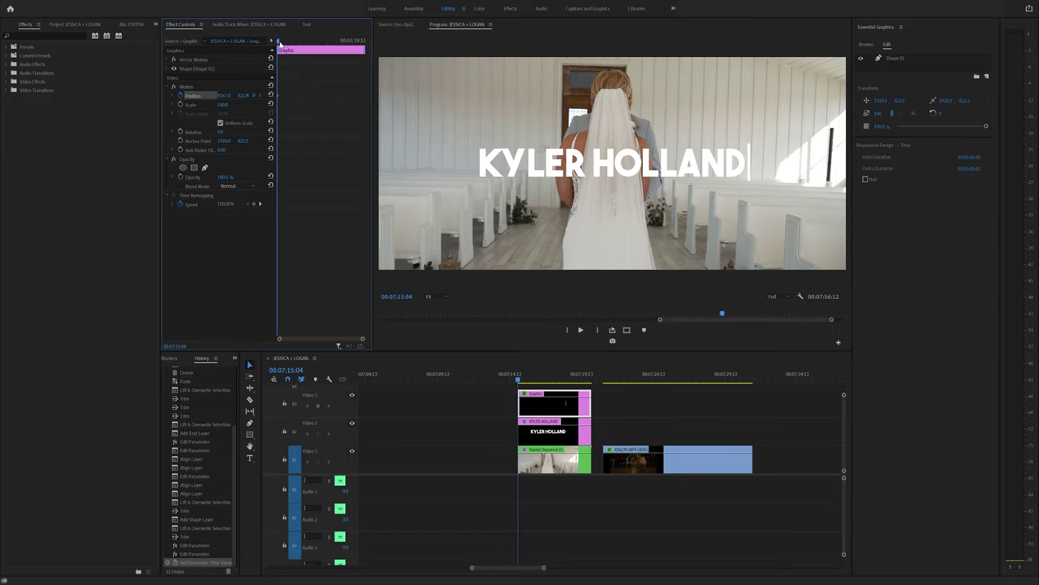
drag(278, 43, 296, 42)
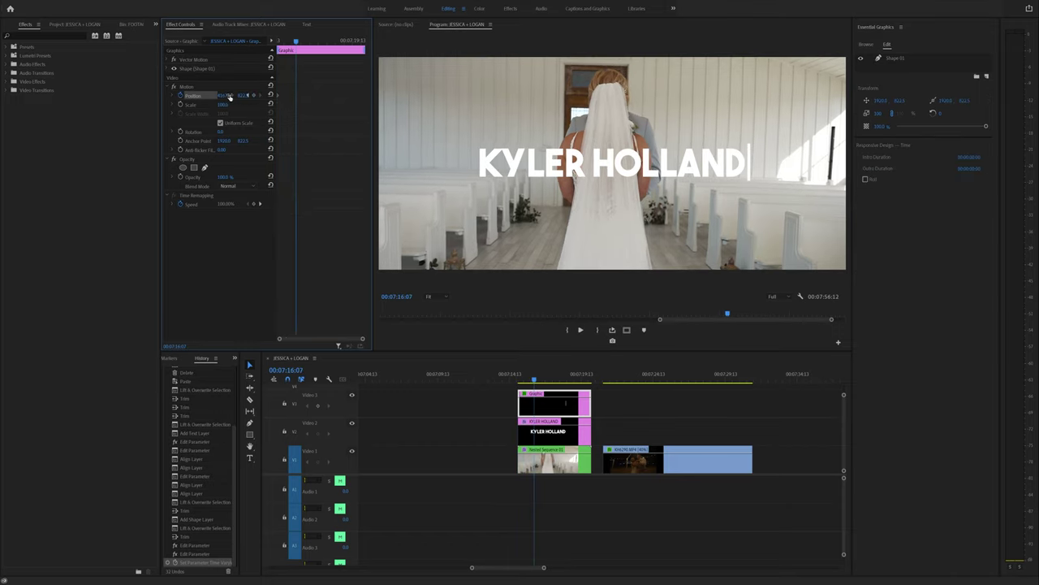
drag(229, 96, 195, 96)
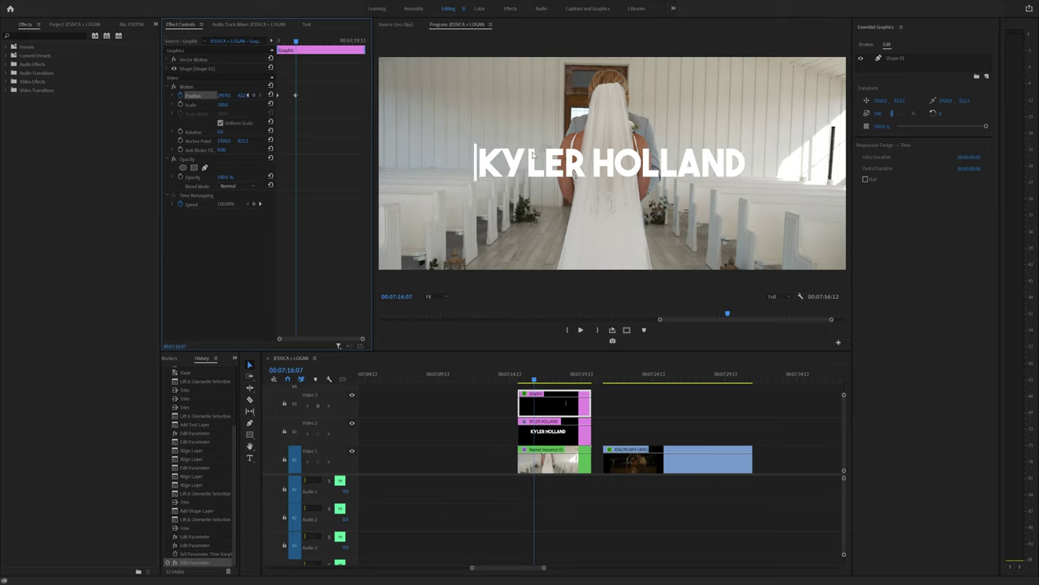
Apply Ease Out and Ease In to the two Position keyframes and steepen the speed curve
right_click(278, 97)
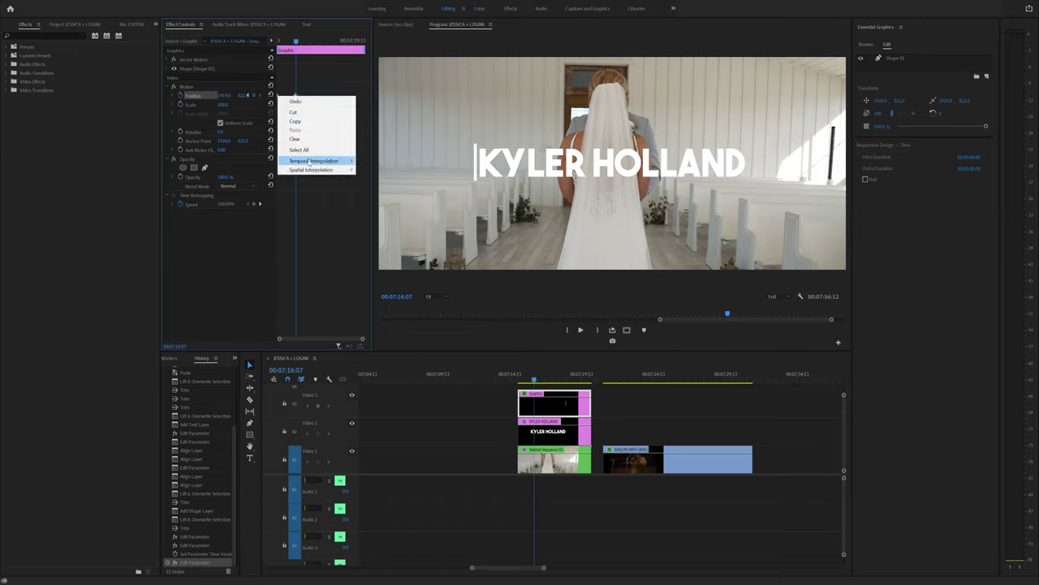
mouse_move(317, 160)
click(375, 216)
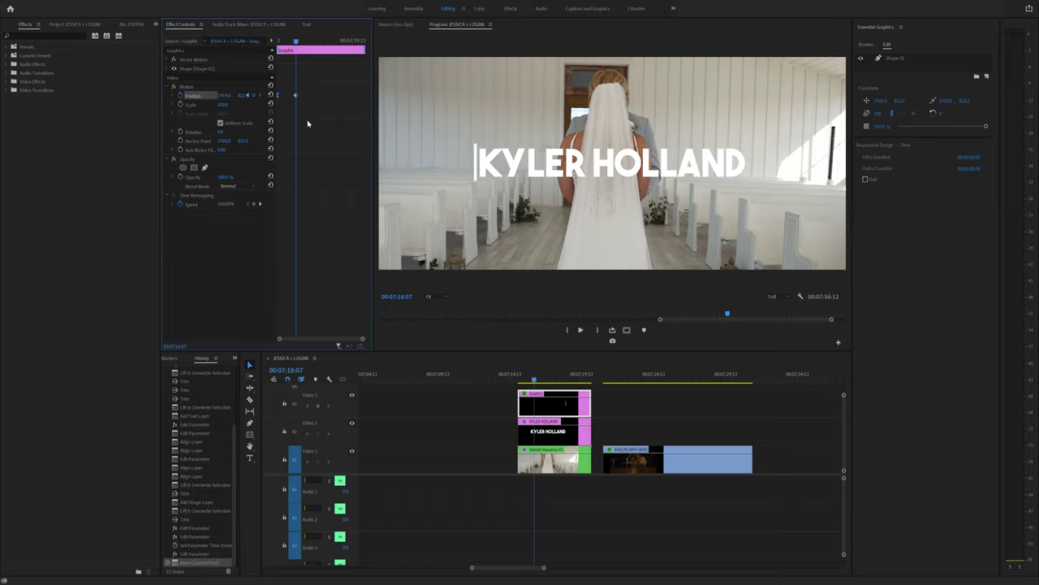
right_click(297, 97)
mouse_move(333, 159)
click(394, 204)
click(181, 96)
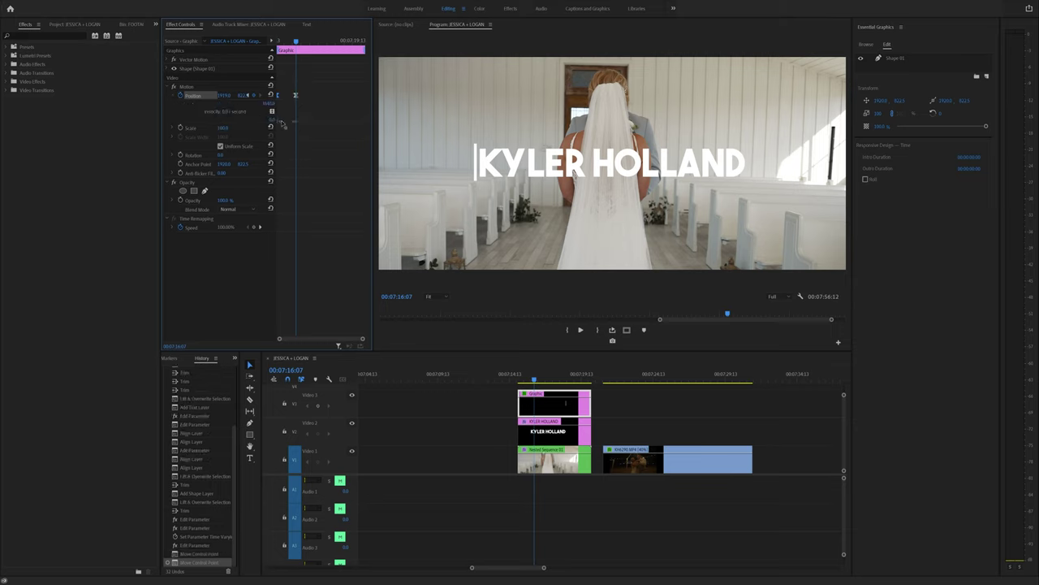
mouse_move(282, 124)
mouse_down()
mouse_move(359, 131)
mouse_move(298, 124)
mouse_up()
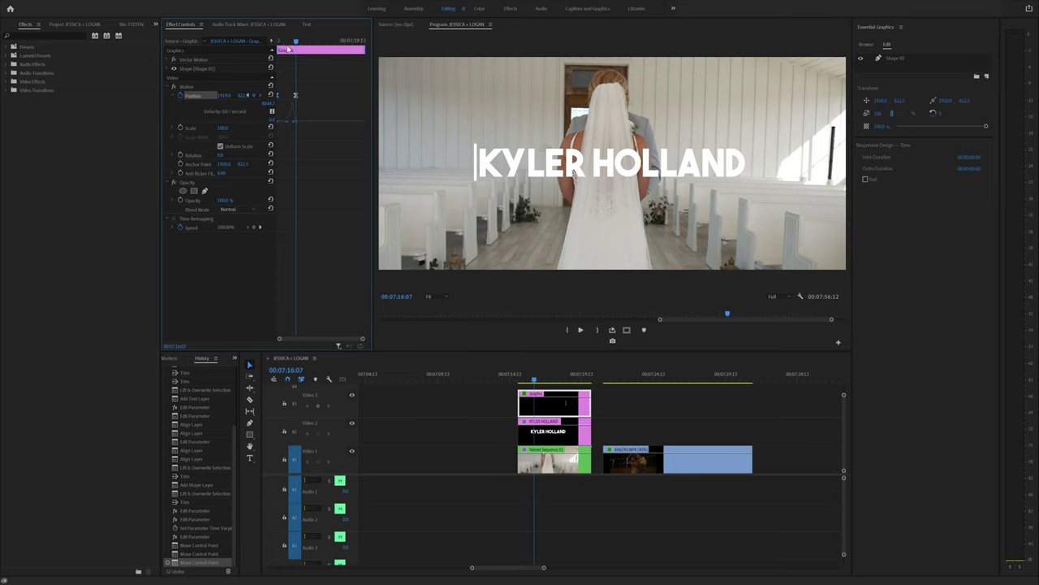
Play back and scrub the bar's sliding animation from the graphic's start
key(Up)
key(space)
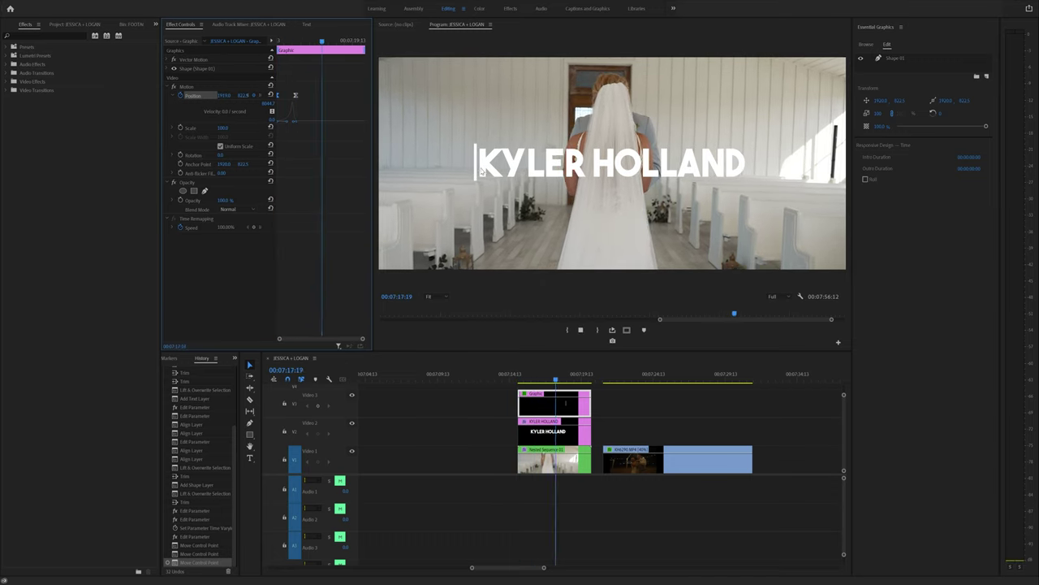
key(space)
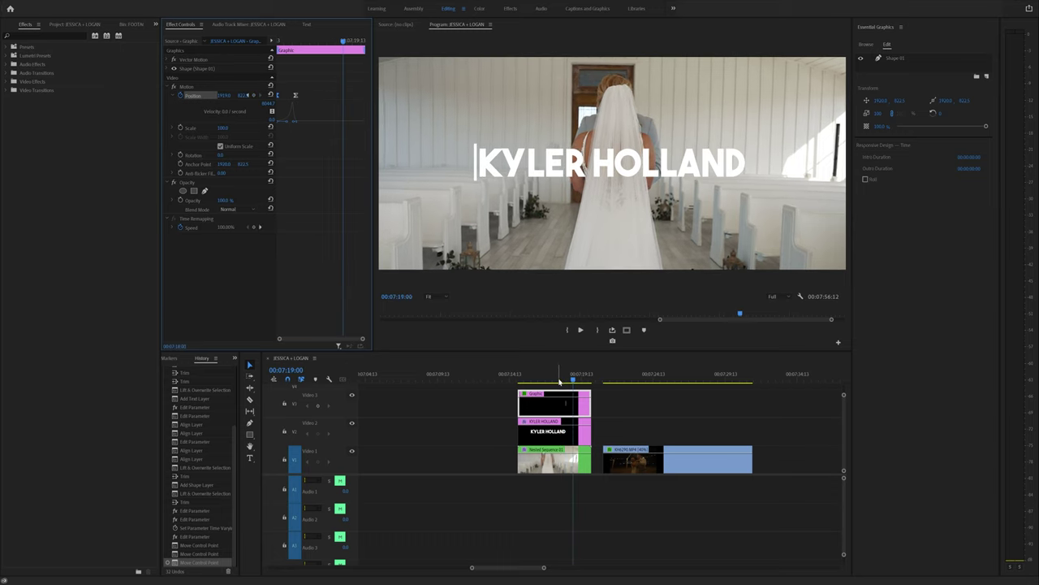
mouse_move(559, 381)
mouse_down()
mouse_move(529, 382)
mouse_move(558, 381)
mouse_up()
key(Up)
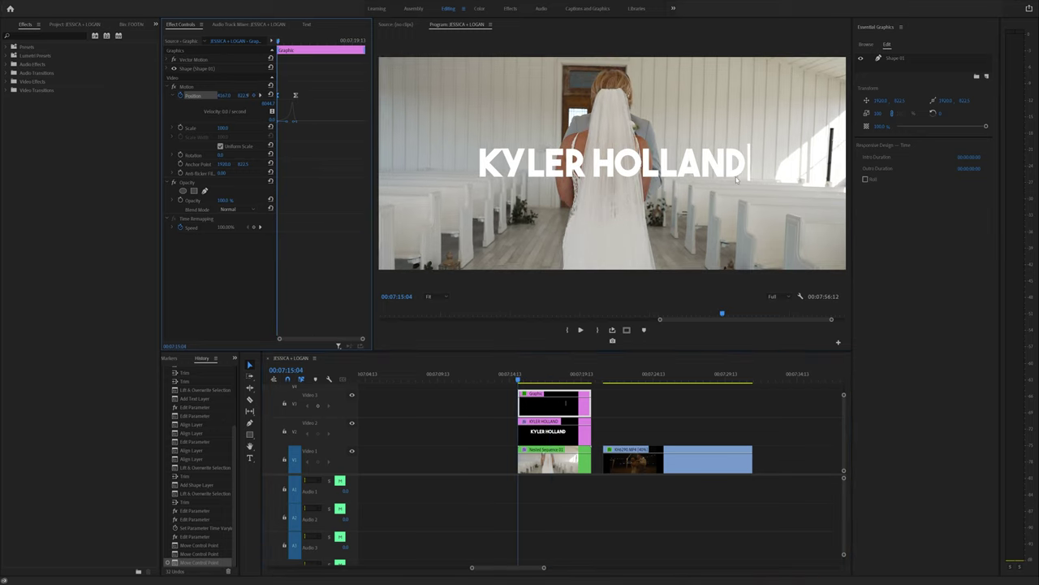
Hide the Video 2 title track and turn off Uniform Scale, testing then undoing Scale Height 0
click(667, 187)
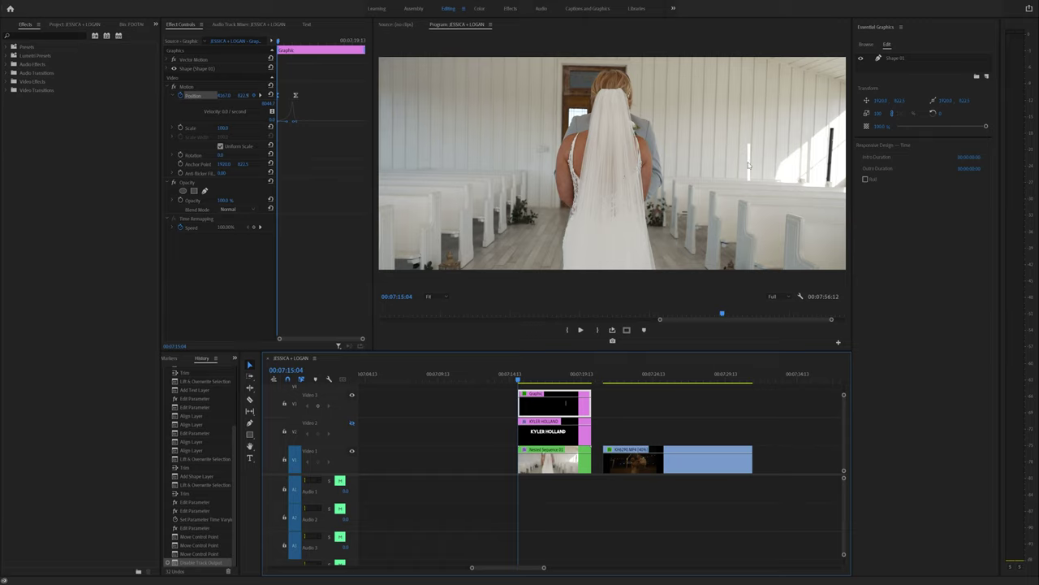
click(169, 139)
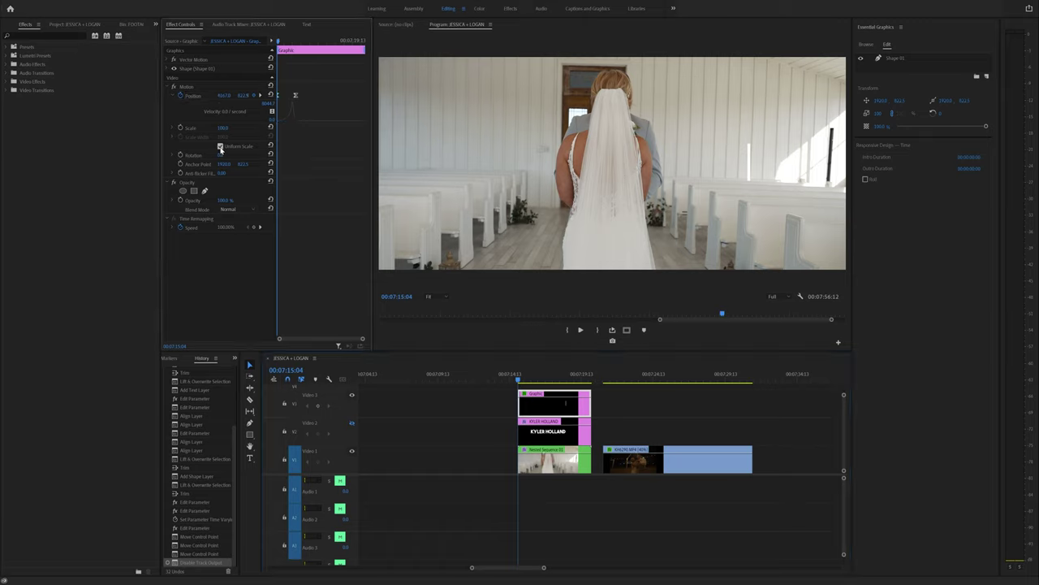
click(220, 147)
click(222, 129)
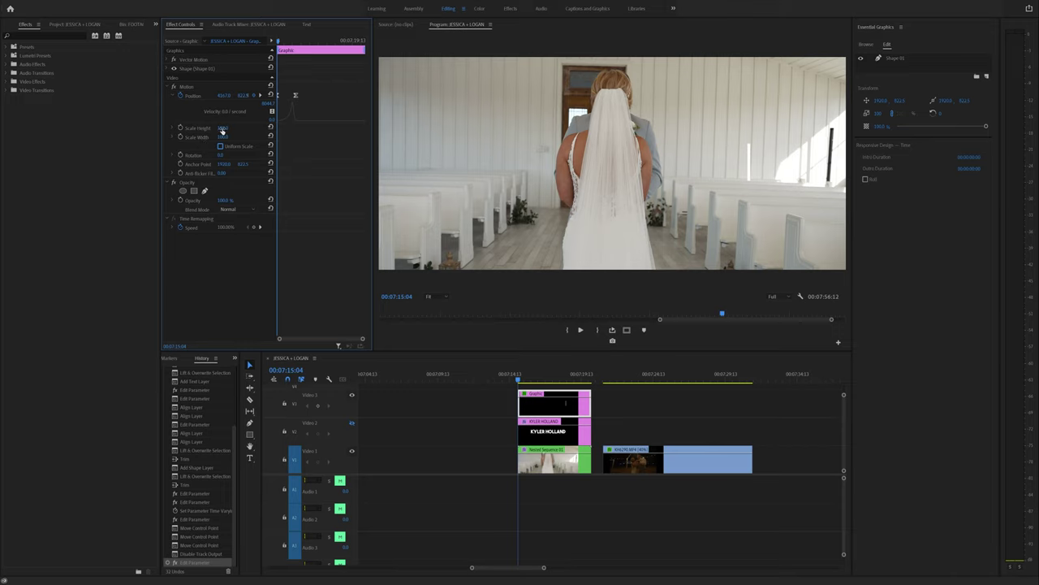
text(0)
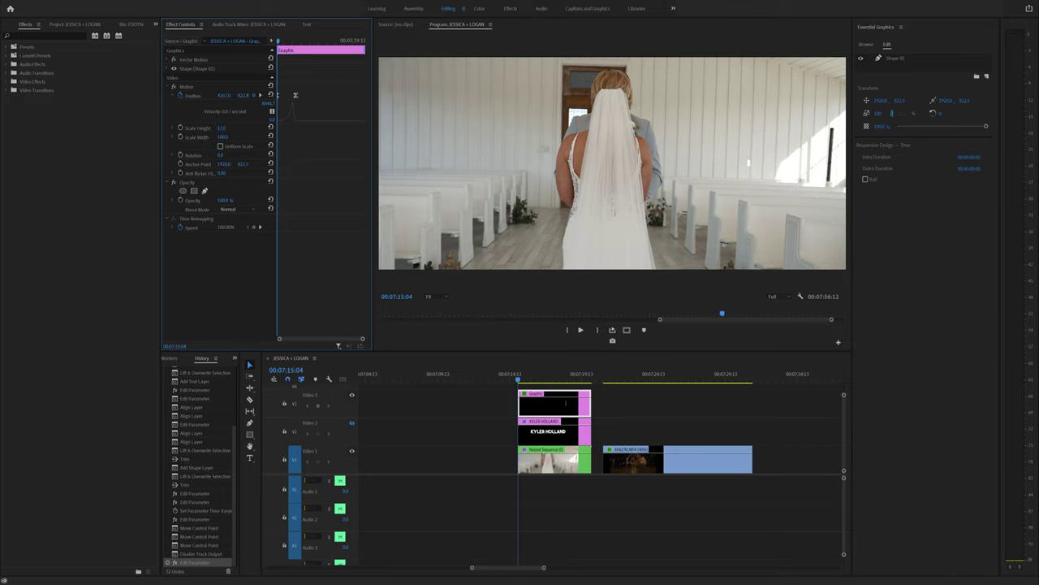
key(ctrl+z)
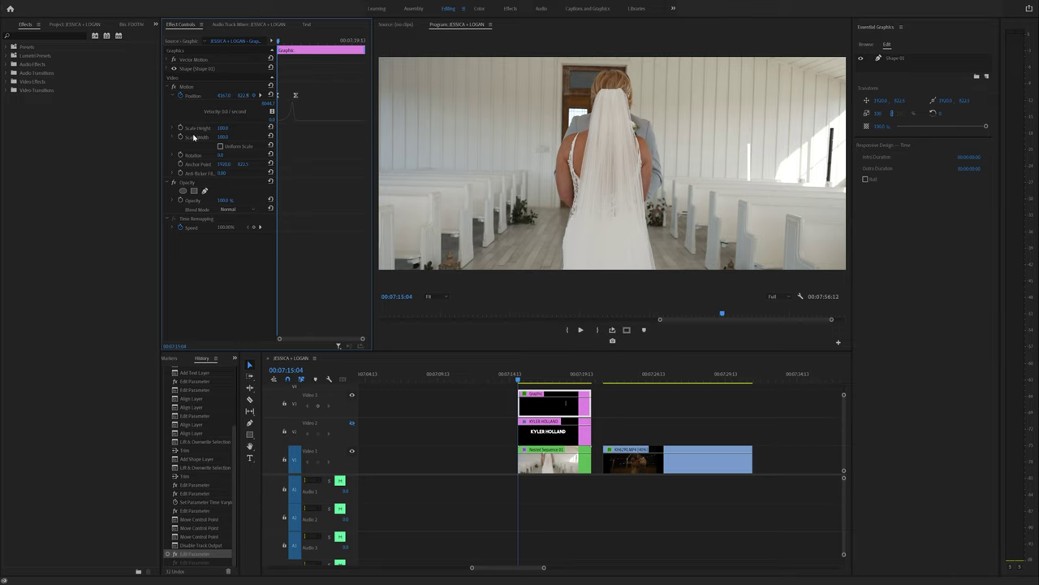
Keyframe the bar's Scale Height from 0 at clip start to 100 a moment later
click(224, 128)
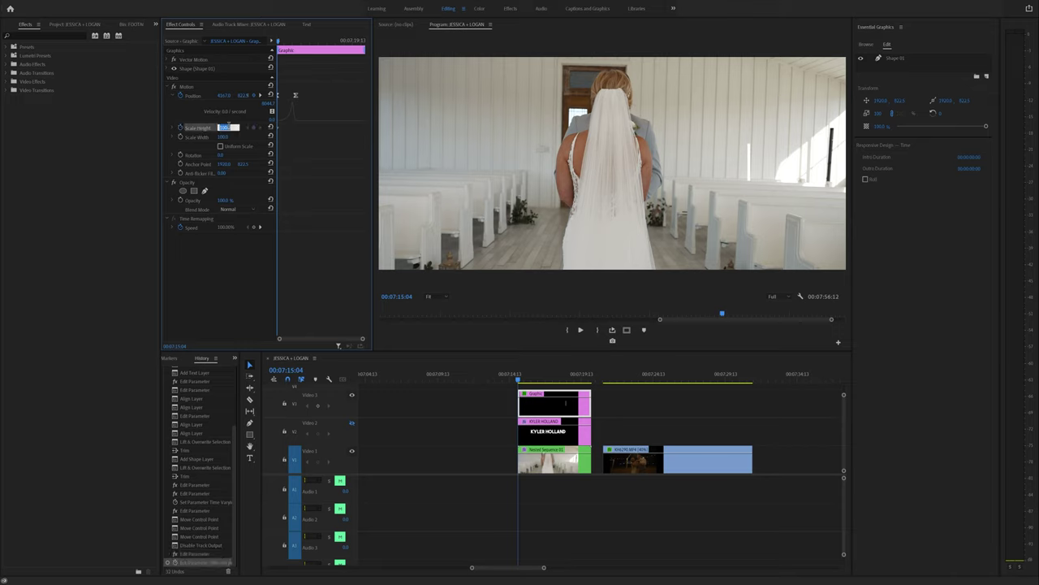
text(0)
key(Return)
key(space)
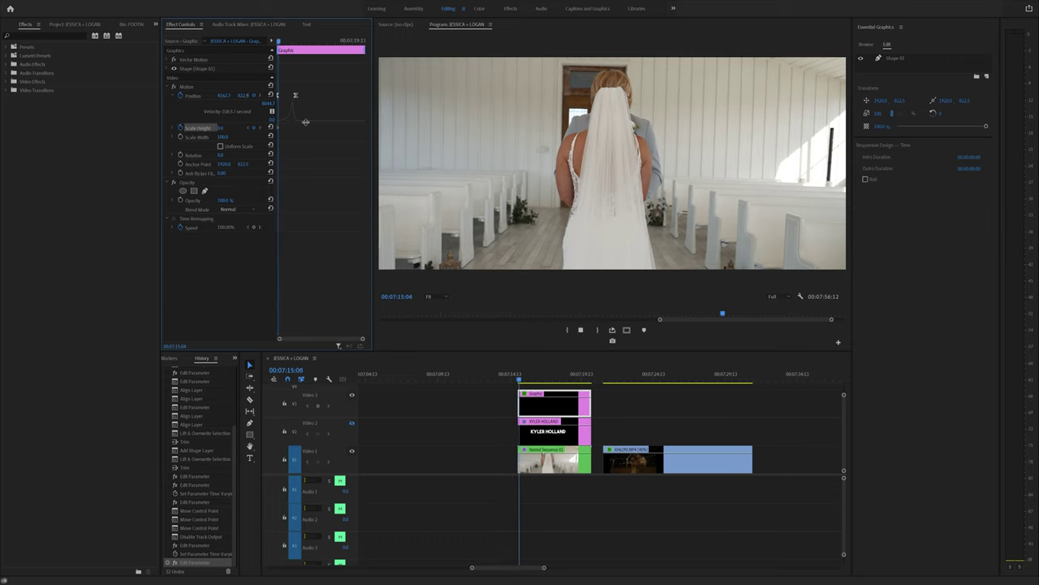
click(220, 128)
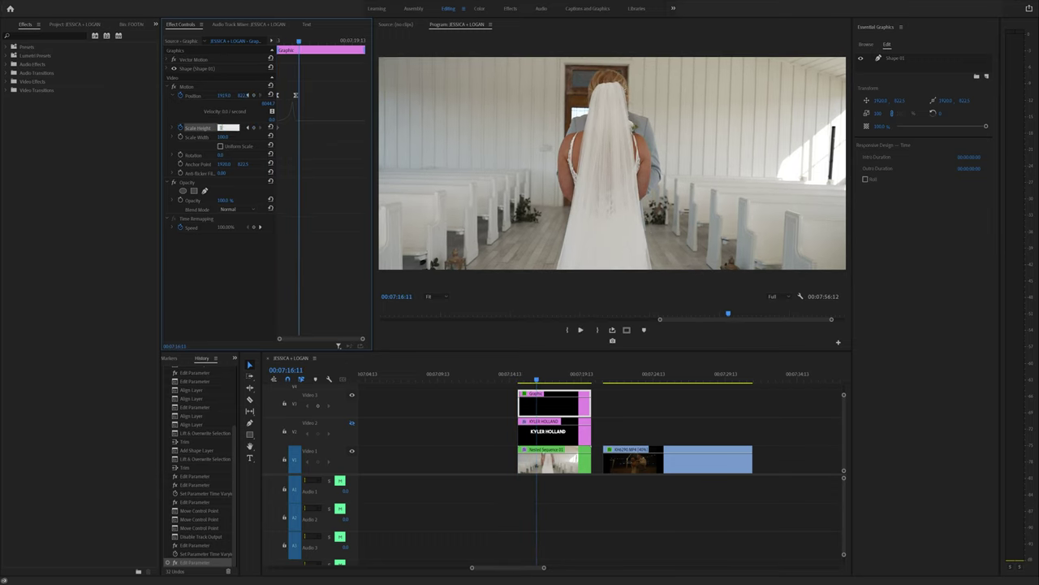
text(100)
key(Return)
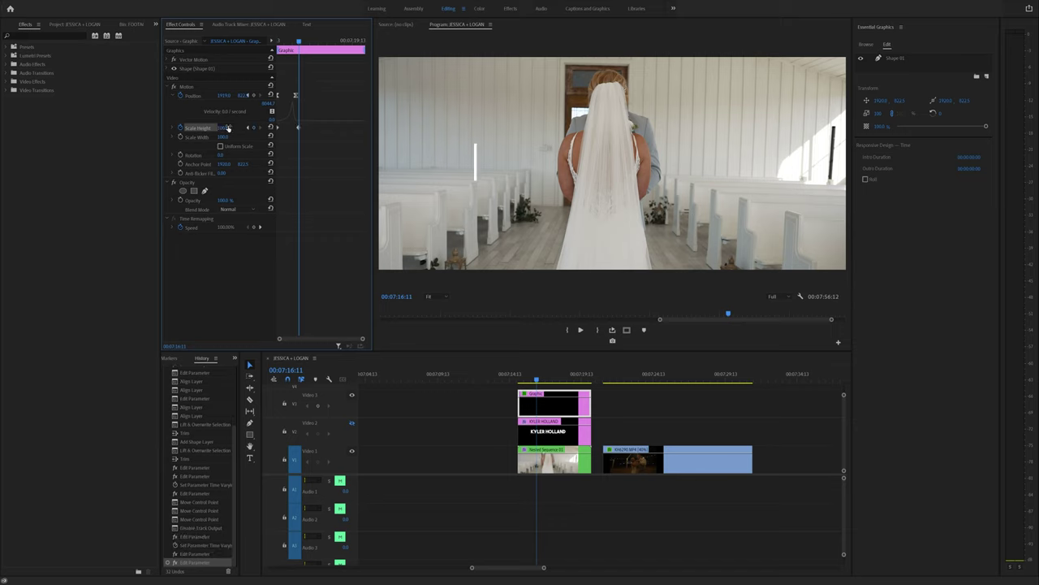
Preview the growing bar and shift both Position keyframes slightly later
drag(294, 42, 278, 42)
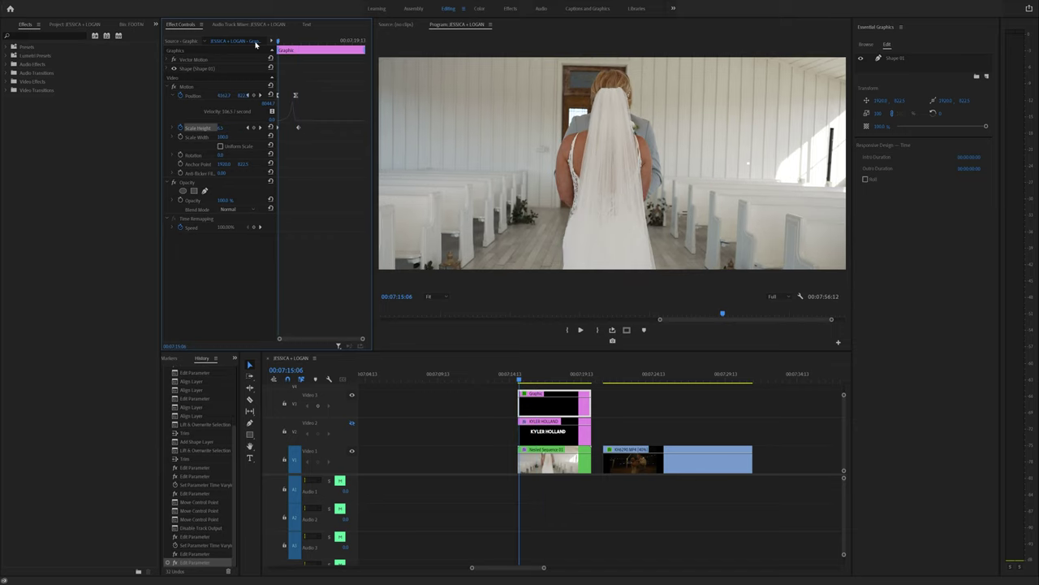
key(space)
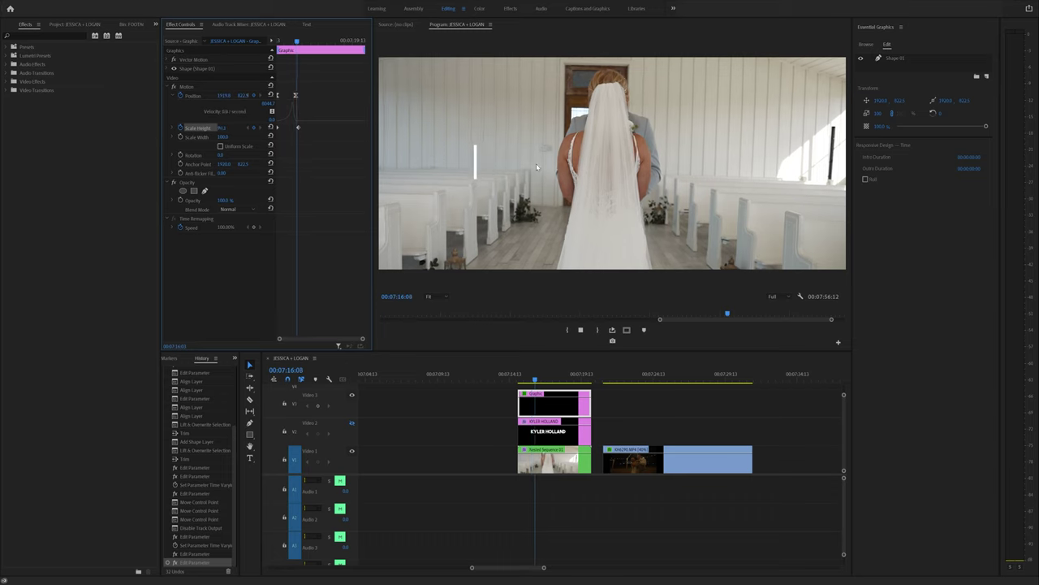
key(space)
key(Up)
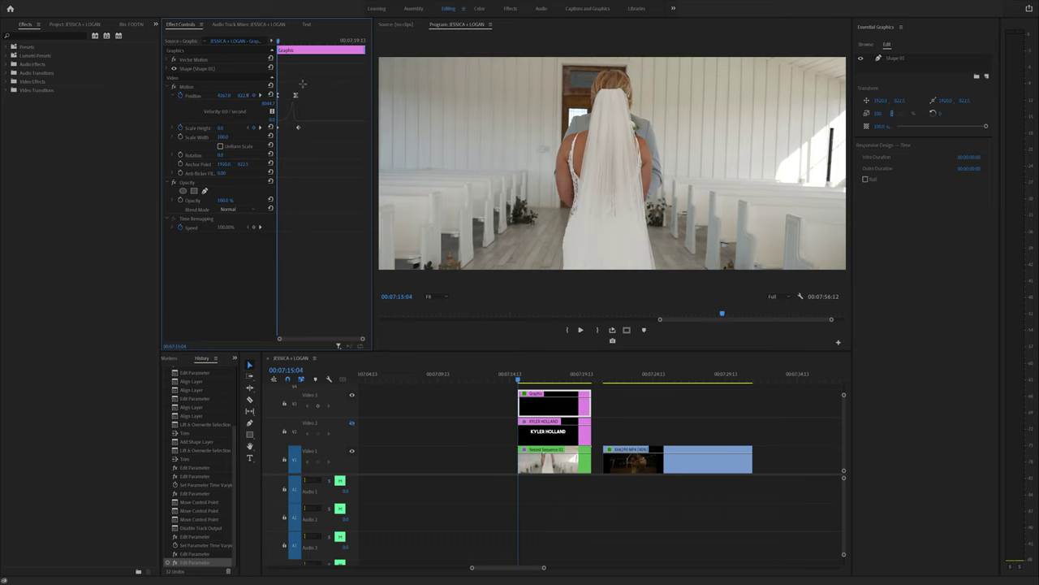
drag(277, 99, 295, 101)
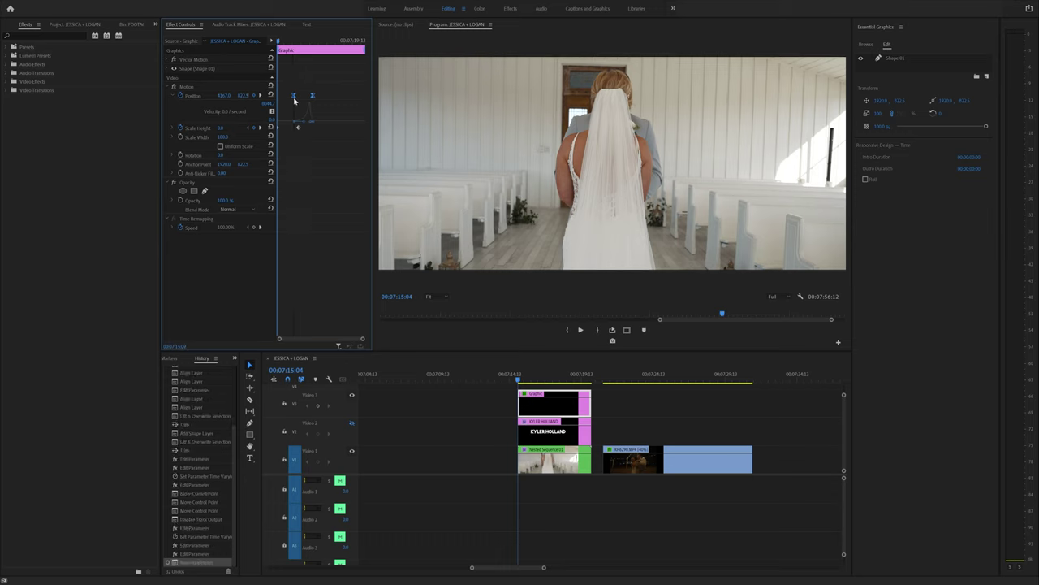
key(space)
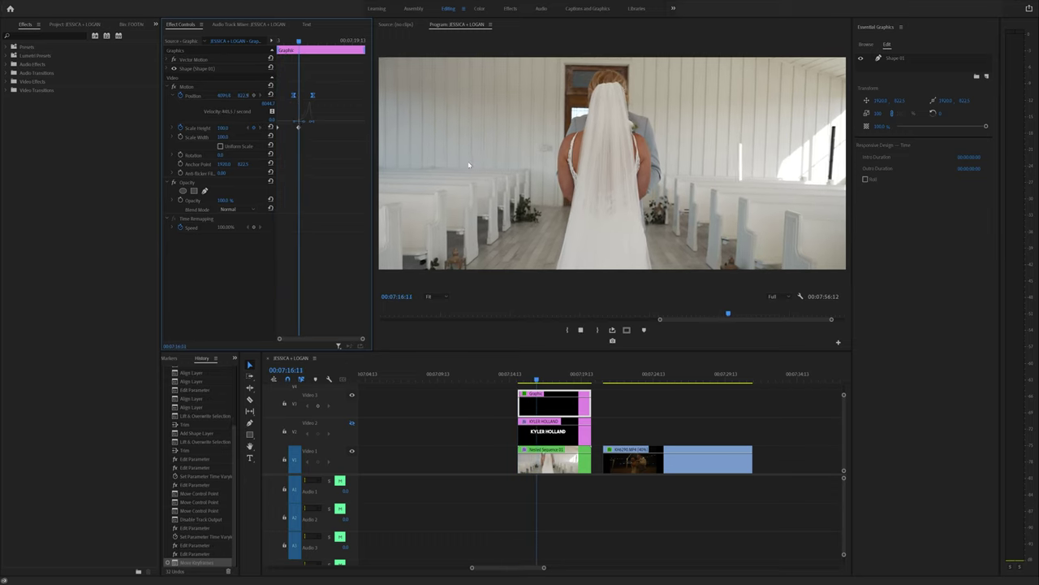
mouse_move(297, 42)
mouse_down()
mouse_move(285, 43)
mouse_move(296, 48)
mouse_up()
Give the Scale Height keyframes Ease Out and Ease In and sharpen their speed curve
right_click(276, 131)
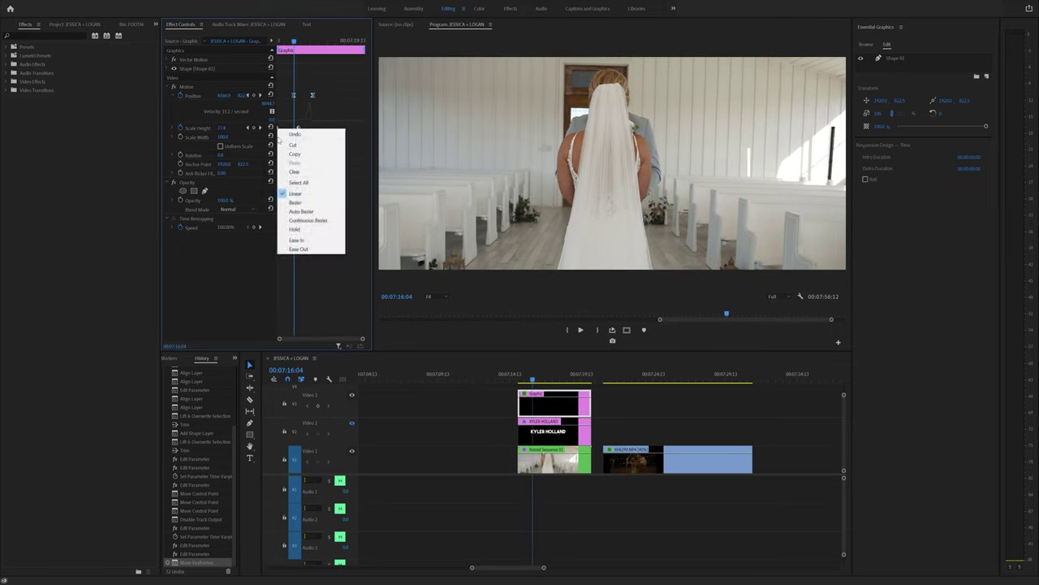
click(316, 247)
right_click(298, 128)
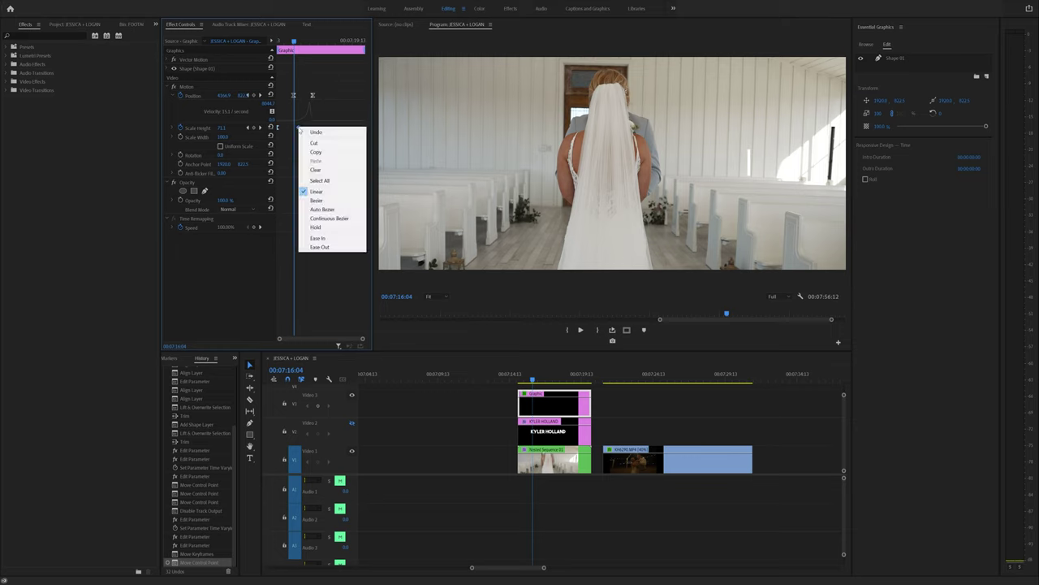
click(317, 238)
click(173, 128)
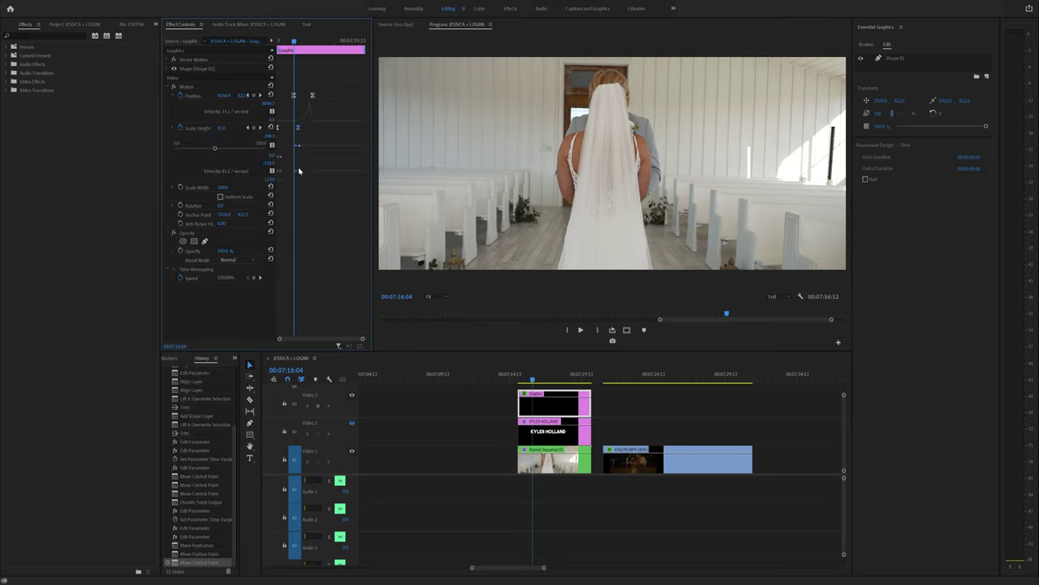
drag(283, 173, 298, 175)
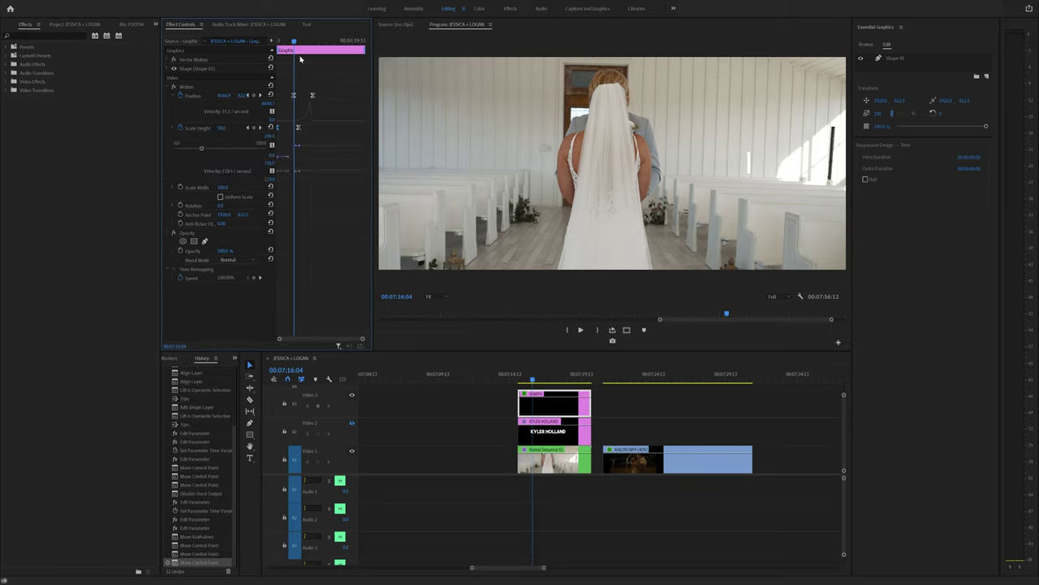
Refine the Scale Height curve, move its end keyframe slightly earlier, and preview the result
key(Up)
key(space)
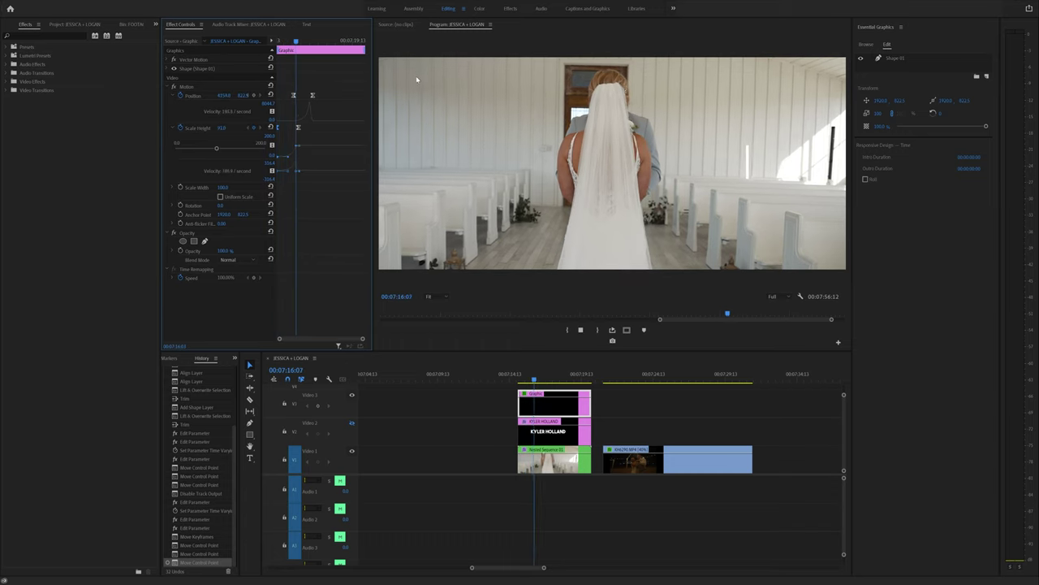
key(space)
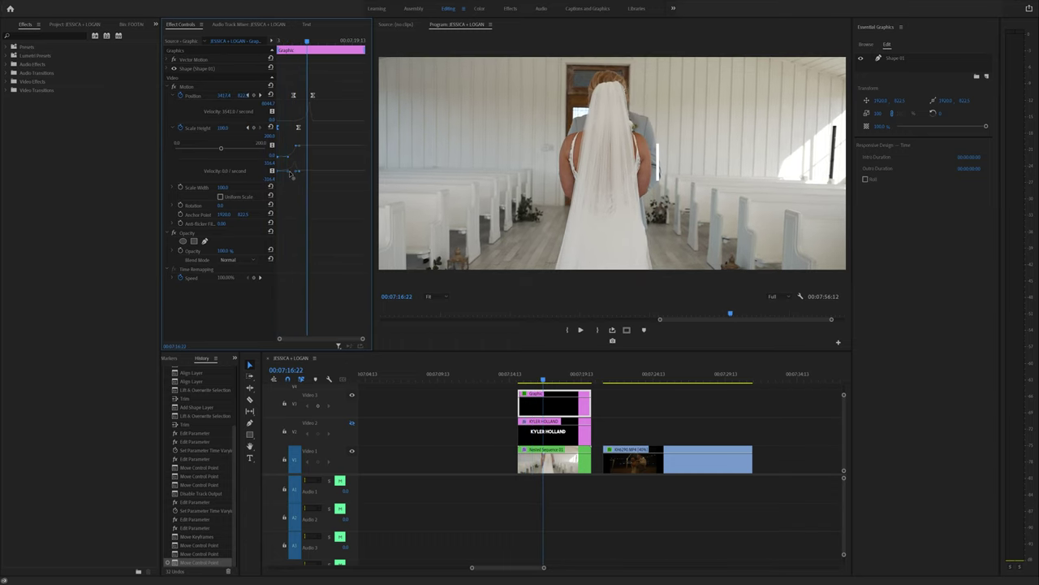
drag(290, 174, 297, 171)
key(Up)
key(space)
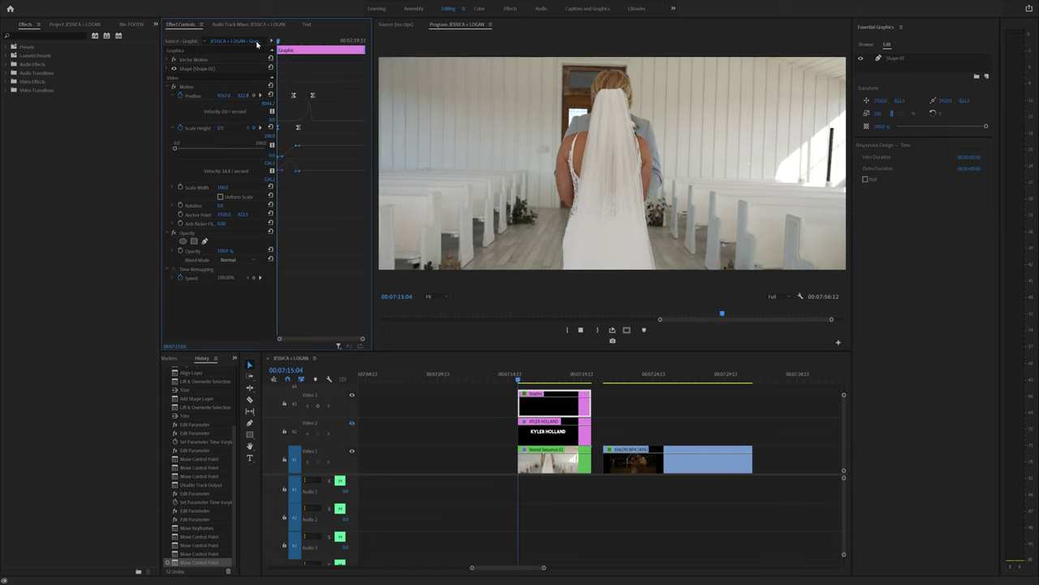
drag(298, 128, 290, 127)
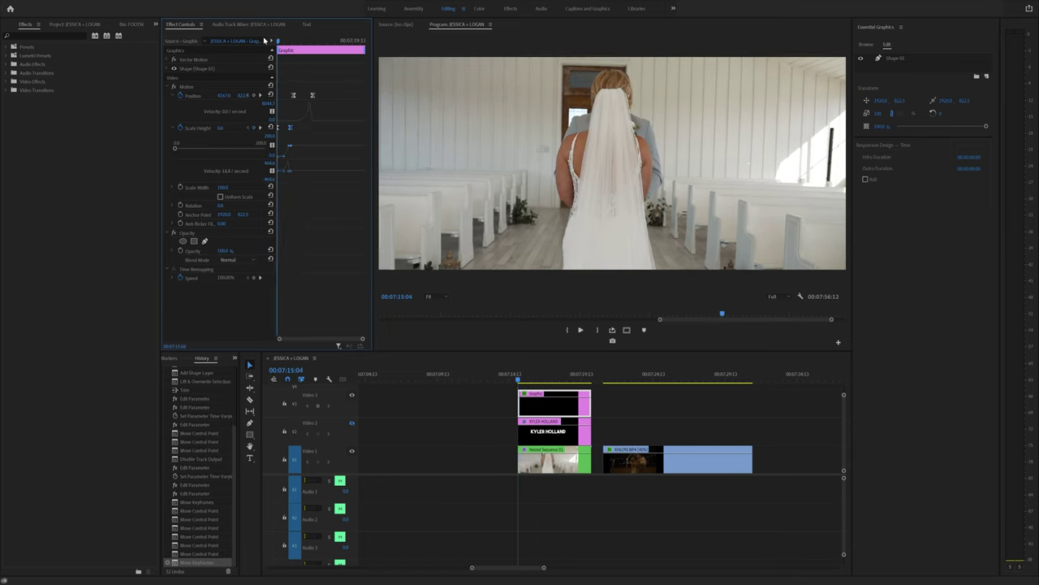
key(space)
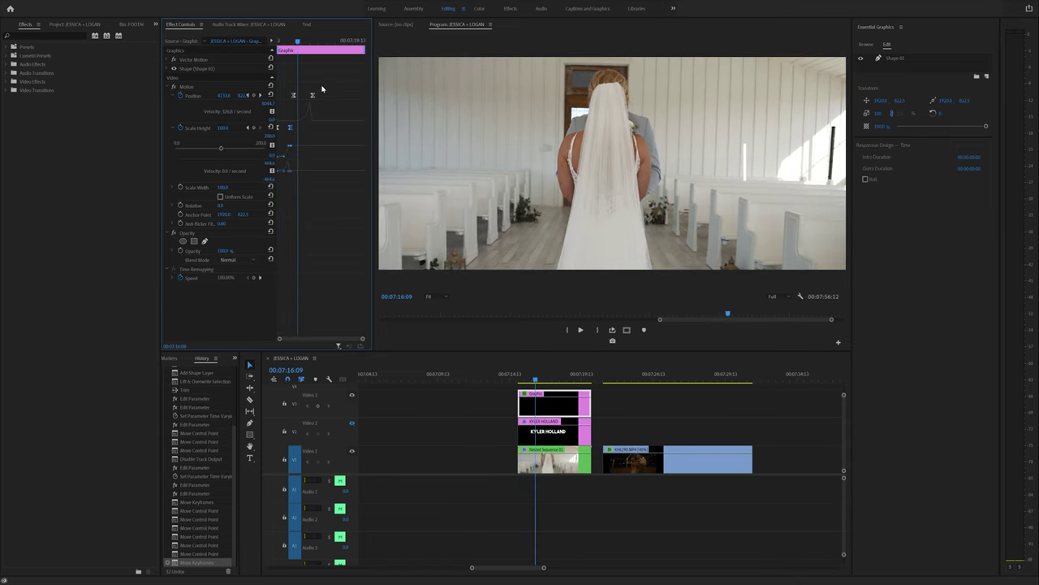
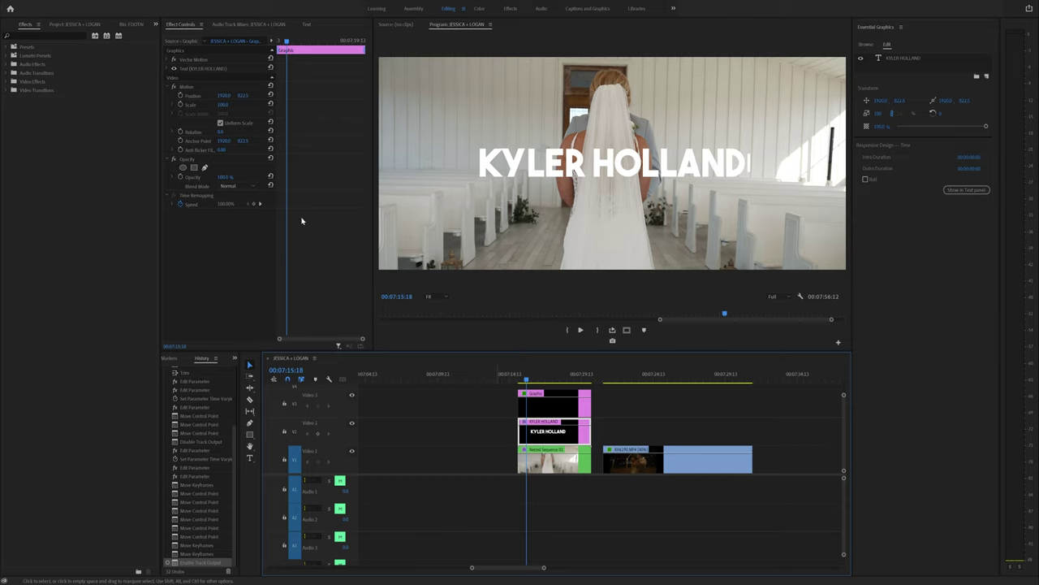
click(194, 167)
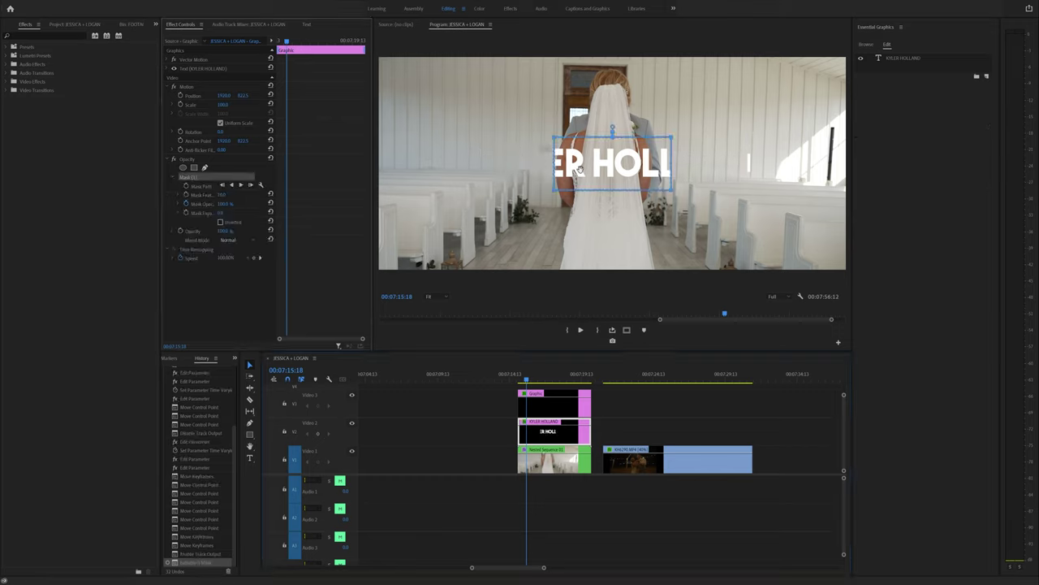
drag(578, 168, 650, 169)
drag(722, 165, 497, 166)
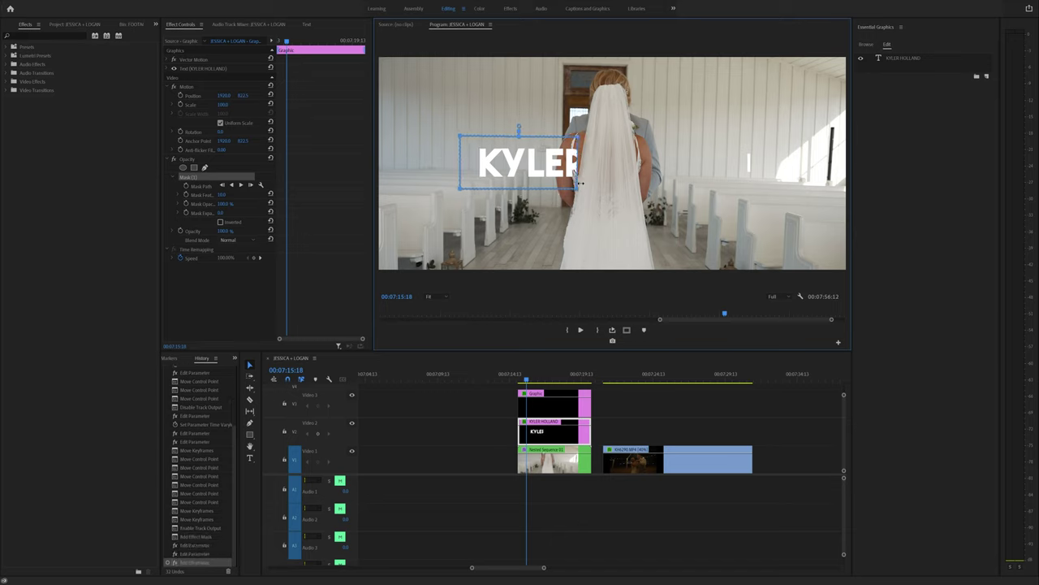
drag(579, 191, 748, 190)
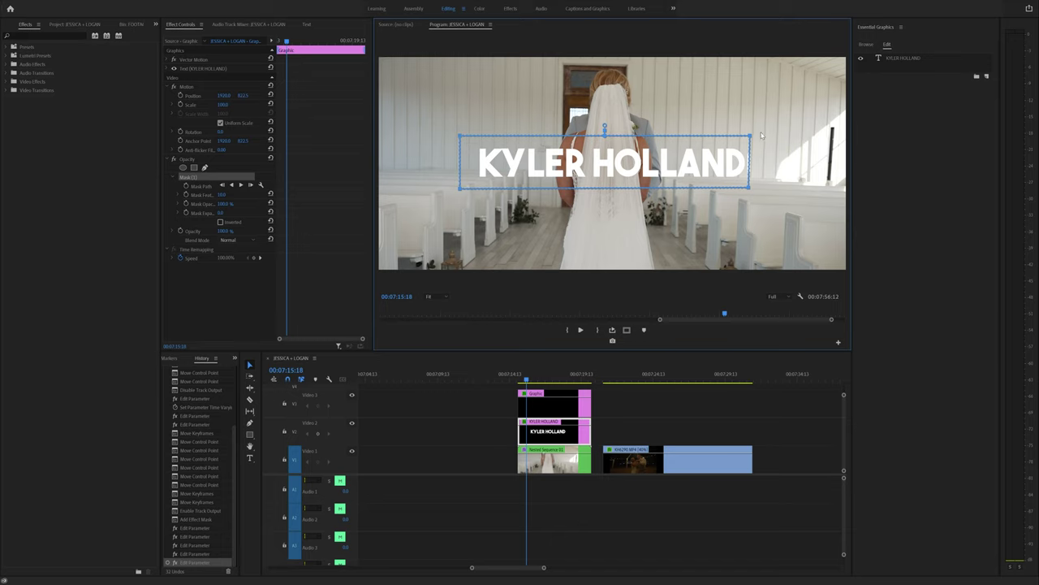
drag(754, 139, 754, 138)
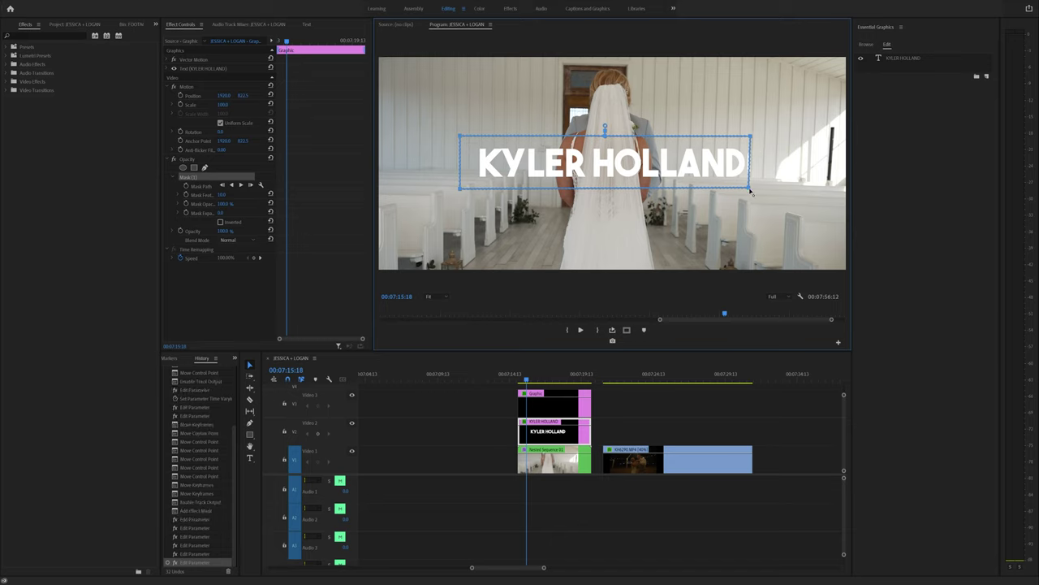
drag(749, 188, 751, 192)
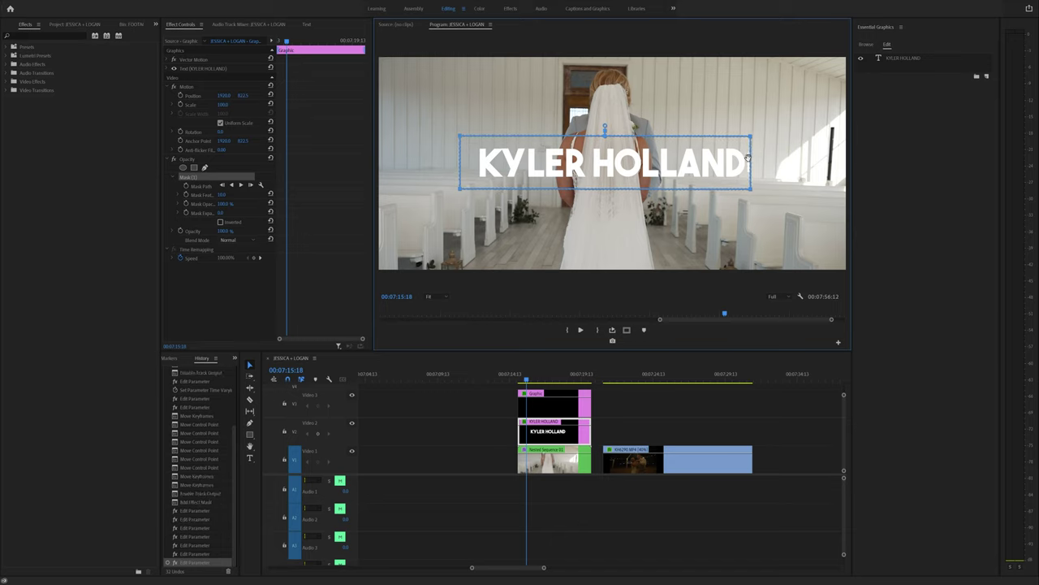
drag(732, 157, 729, 158)
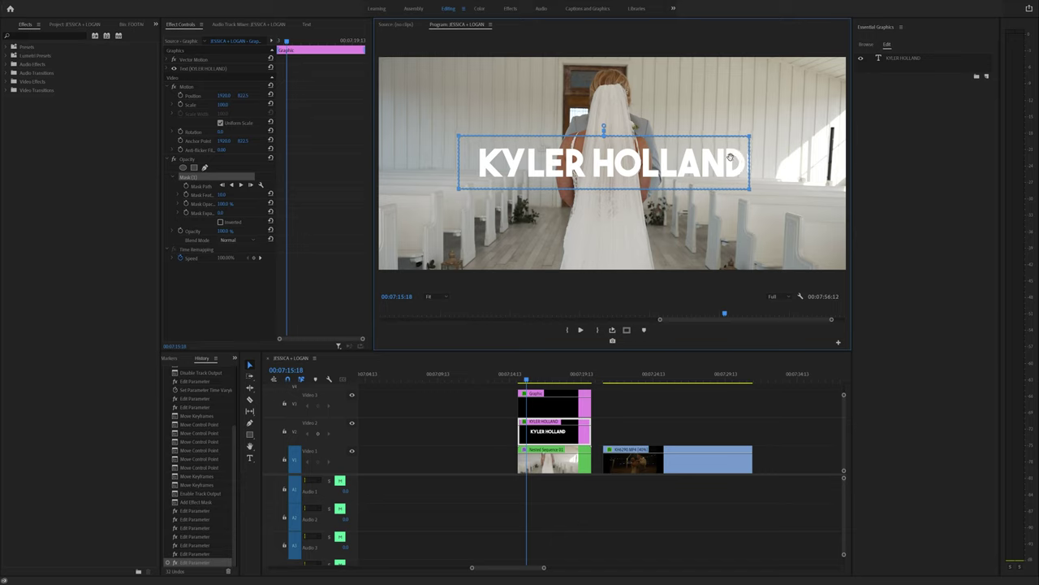
click(751, 191)
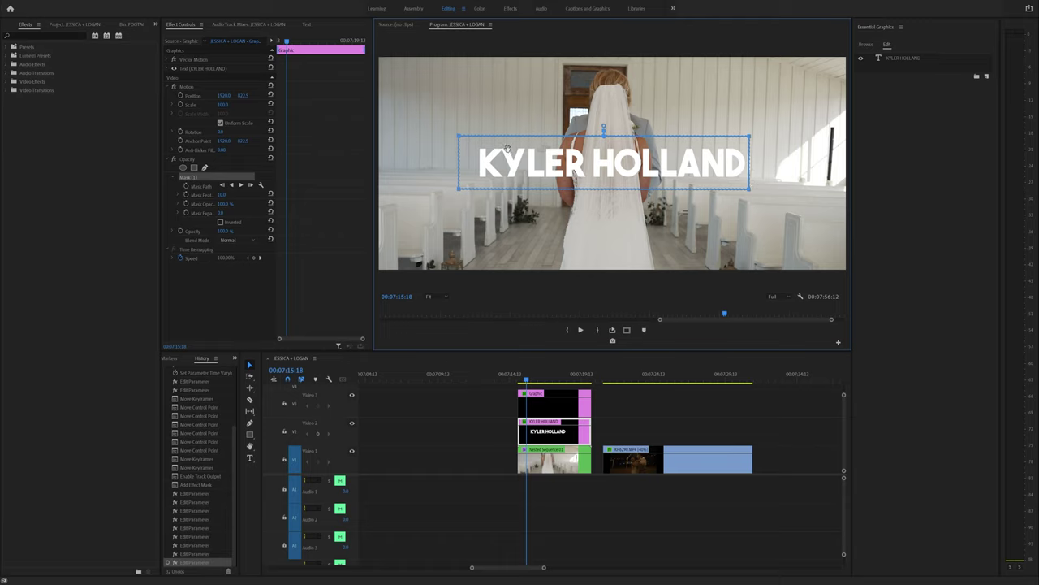
Invert the mask to hide the title and set a starting Mask Path keyframe
click(220, 222)
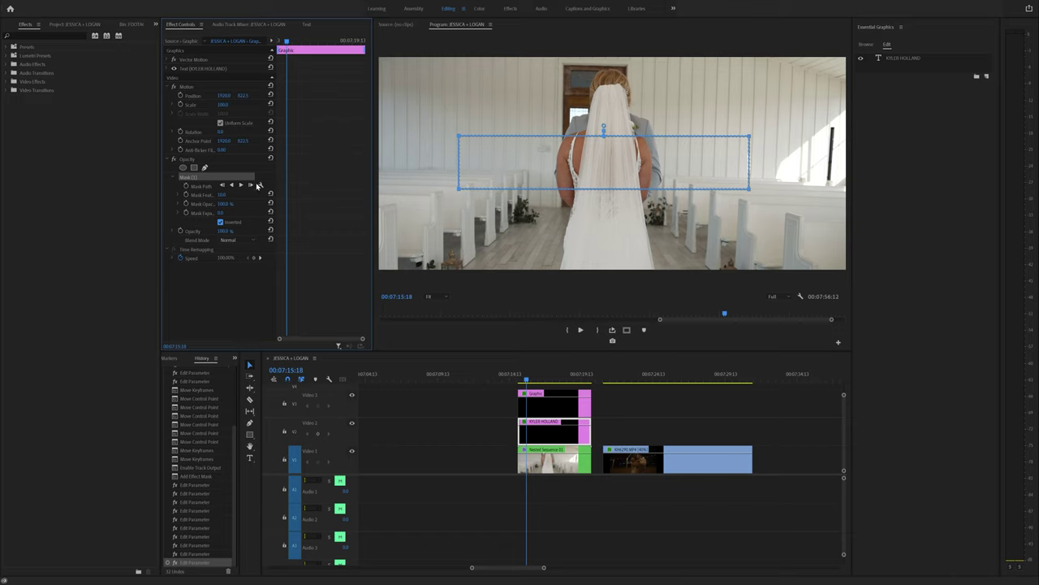
click(186, 186)
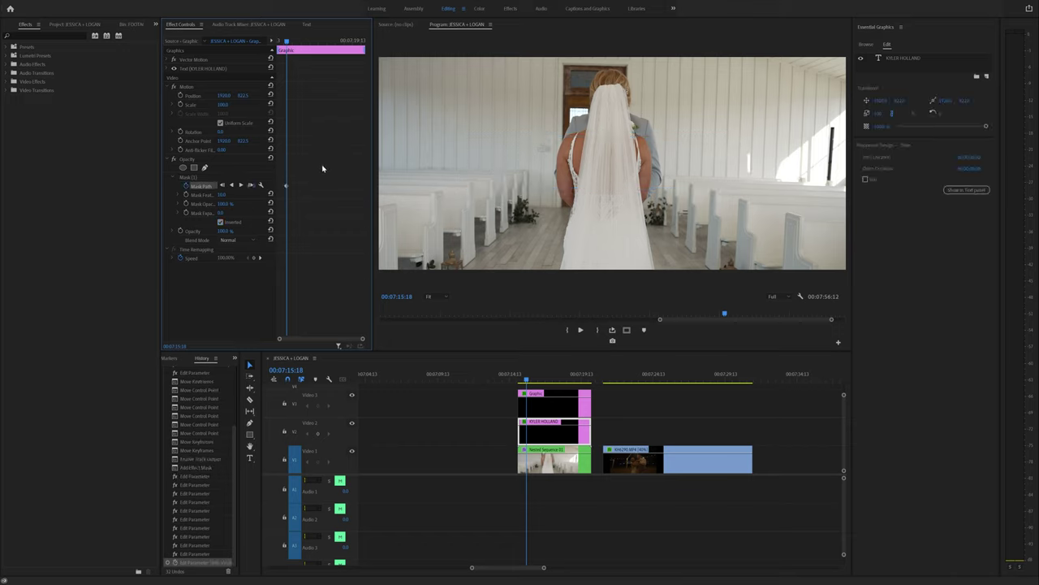
right_click(287, 186)
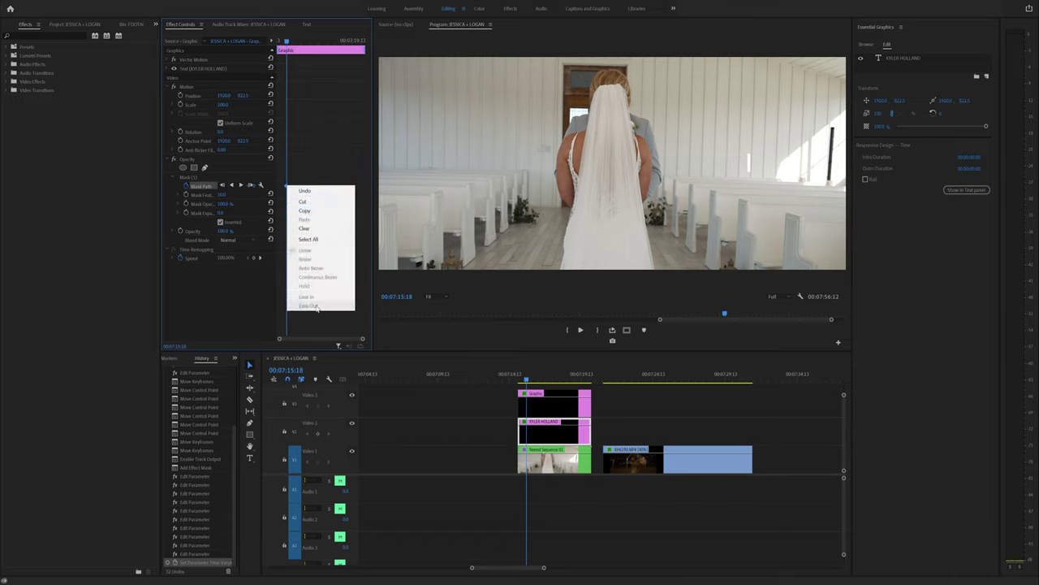
click(310, 181)
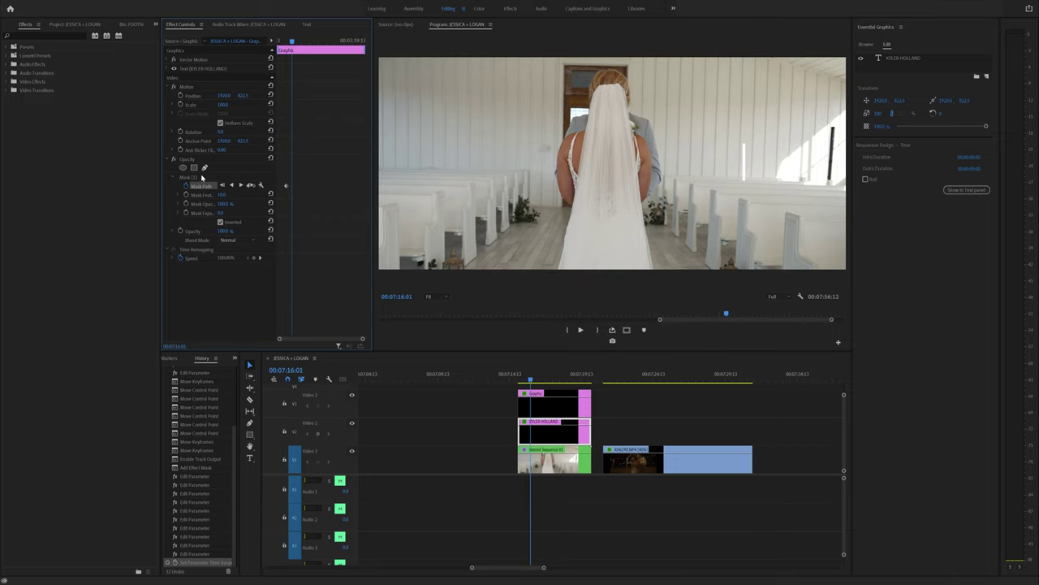
click(199, 178)
Slide the mask left frame by frame, keyframing Mask Path so the title wipes in
drag(676, 162, 451, 159)
click(316, 174)
key(Right)
key(Right)
key(Right)
key(Right)
key(Right)
click(327, 148)
key(Right)
key(Right)
key(Right)
click(334, 139)
key(Right)
key(Right)
key(Right)
click(336, 158)
key(Right)
key(Right)
click(343, 162)
key(Right)
key(Right)
click(340, 155)
key(Right)
key(Right)
click(361, 155)
key(Right)
key(Right)
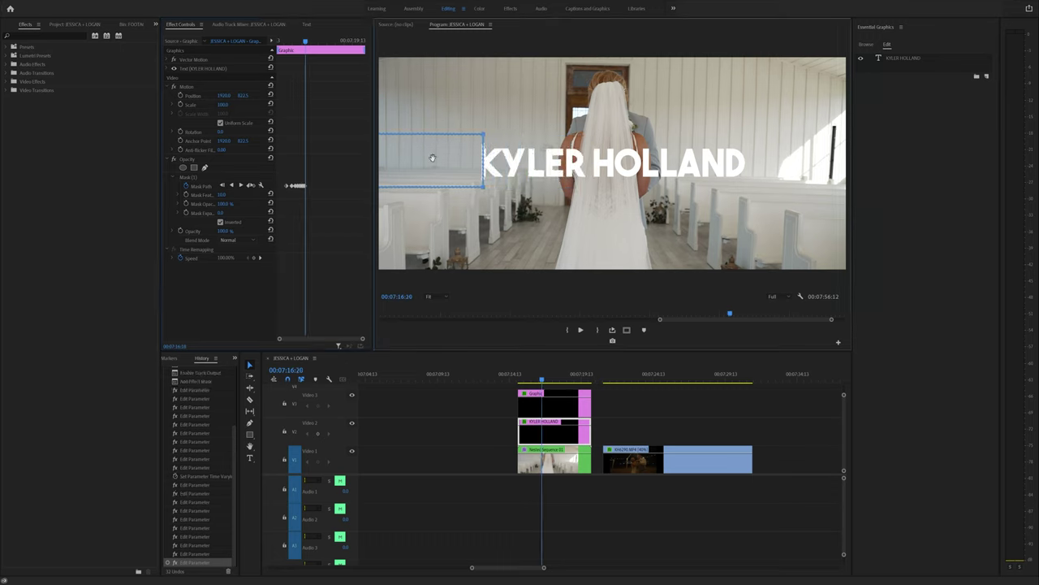
click(353, 157)
key(Right)
key(Right)
click(466, 160)
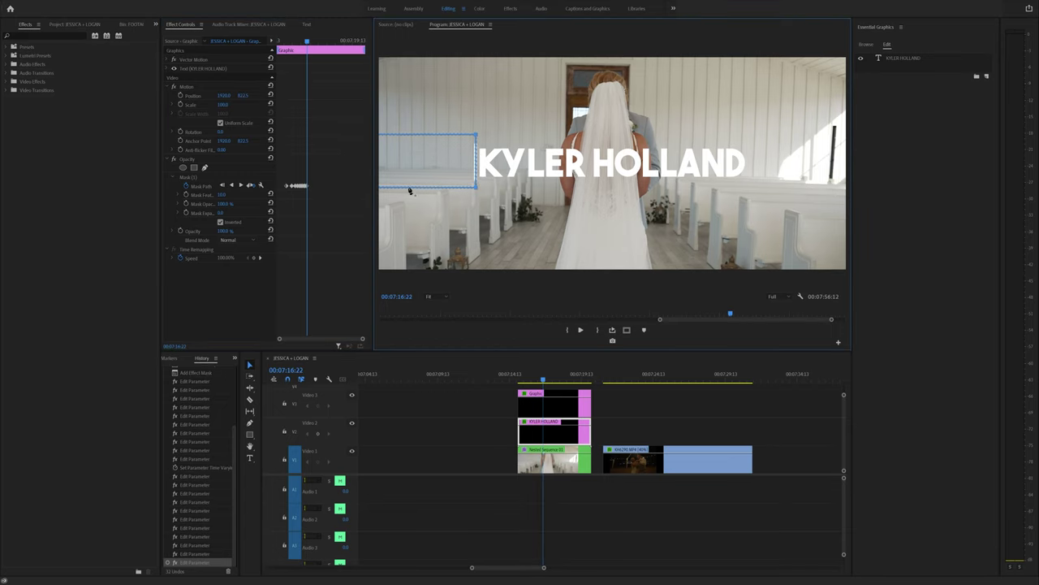
Preview the title reveal and adjust the mask position where it is mostly masked
click(514, 379)
key(space)
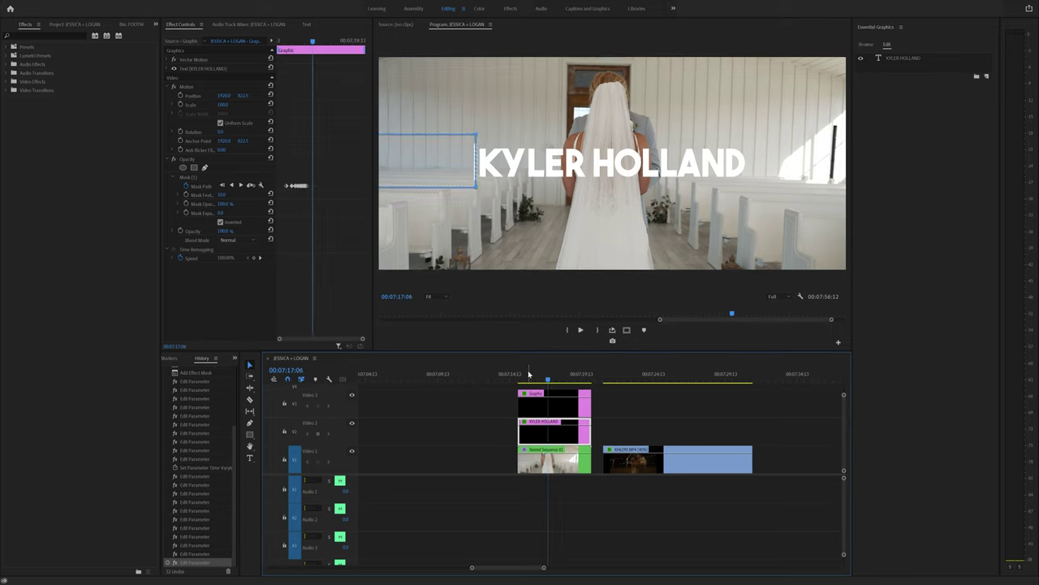
click(527, 377)
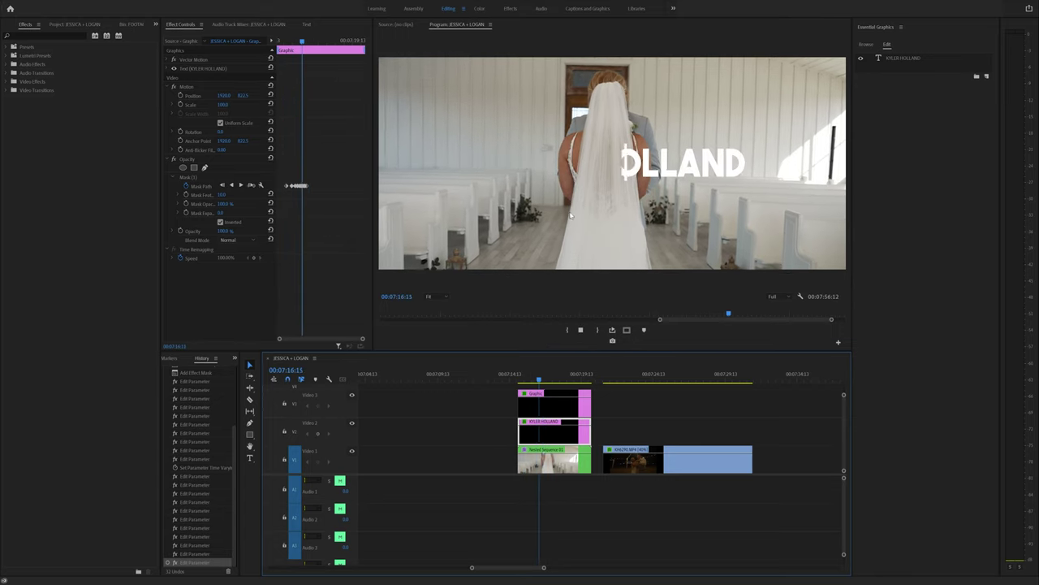
key(space)
drag(546, 378, 540, 381)
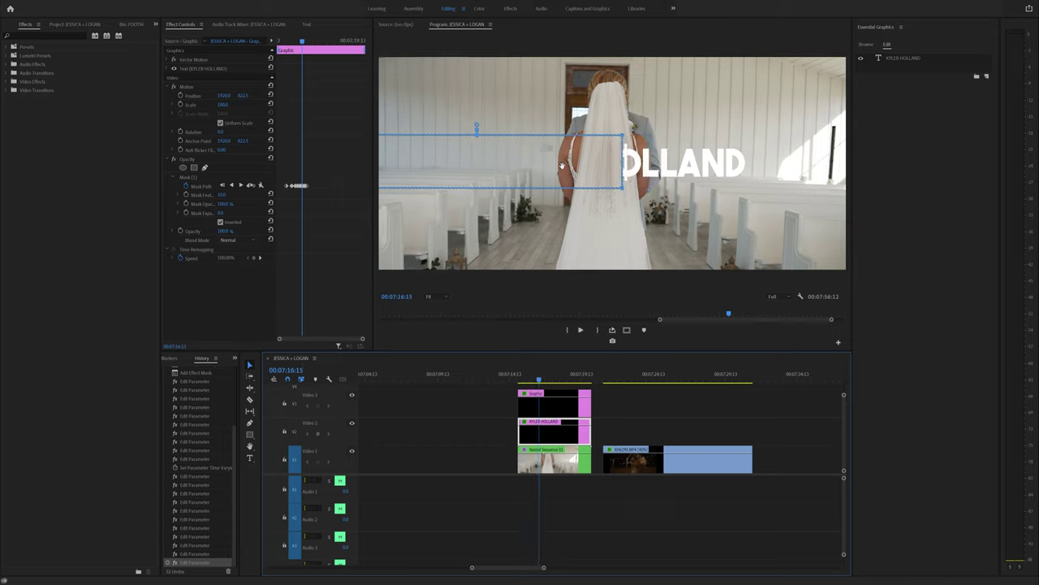
drag(561, 166, 564, 165)
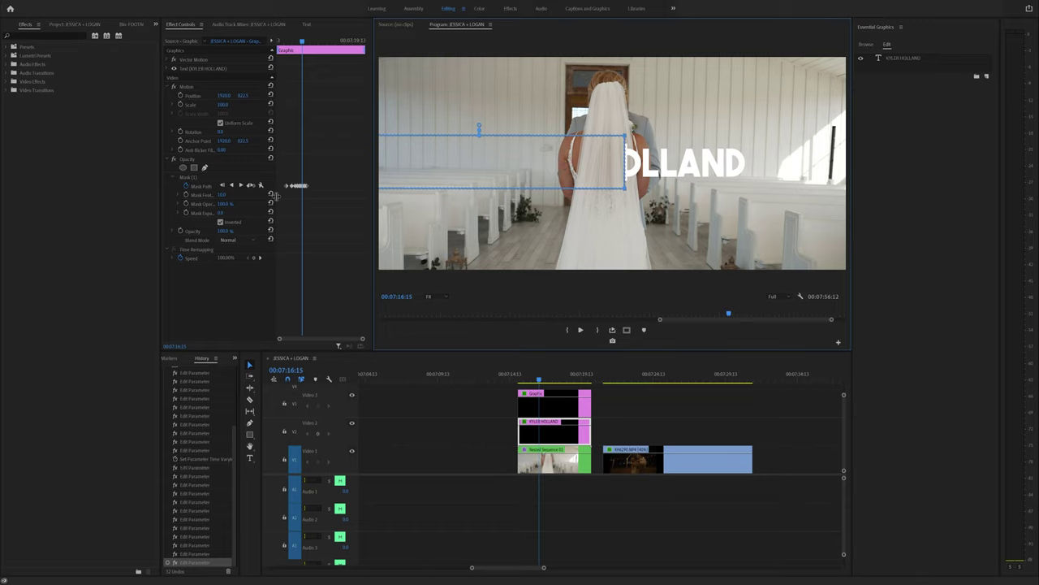
Increase the Mask Feather to soften the edge and replay the reveal
drag(228, 194, 288, 189)
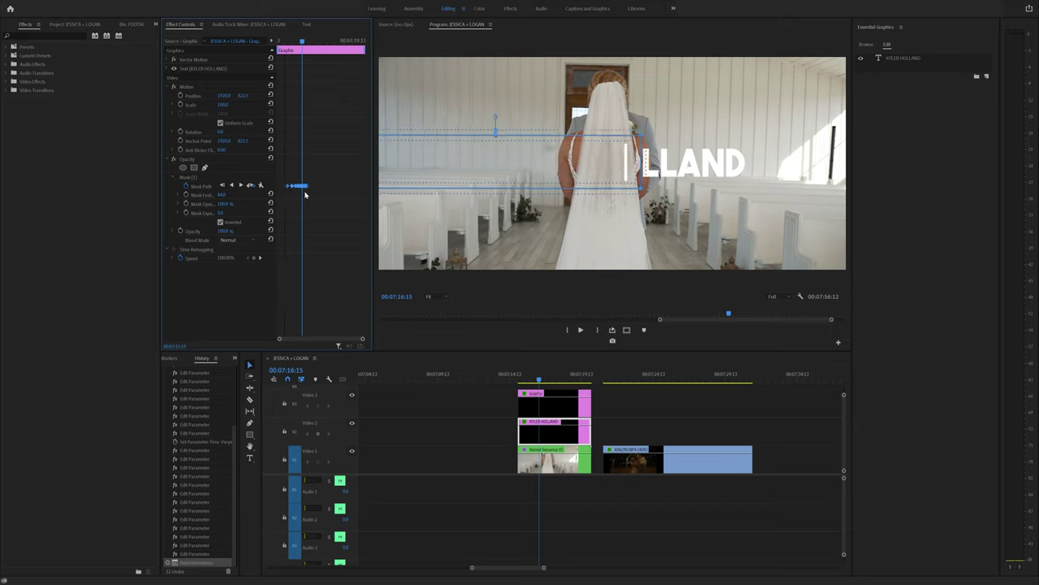
click(520, 376)
key(space)
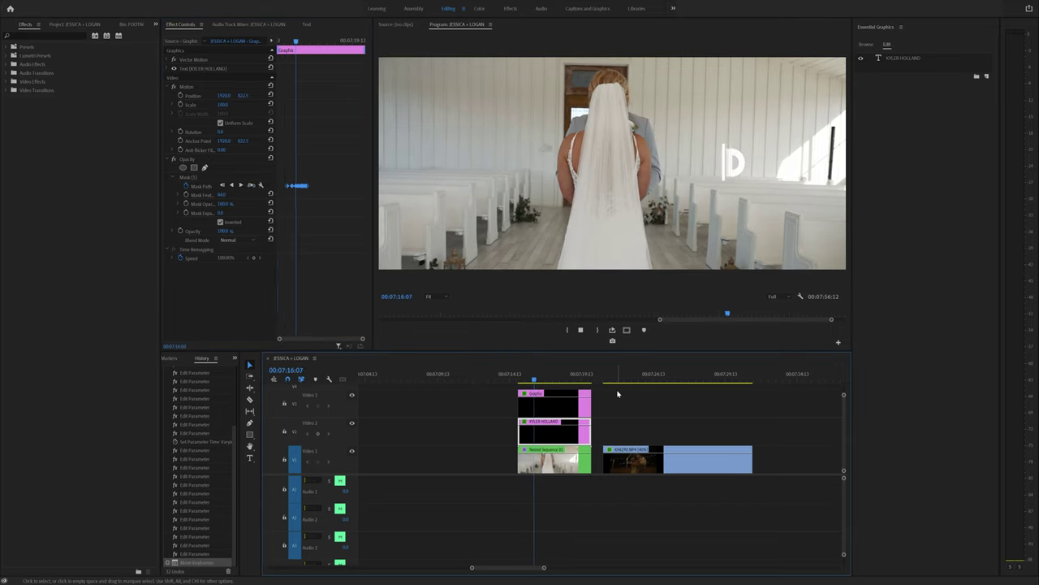
click(520, 378)
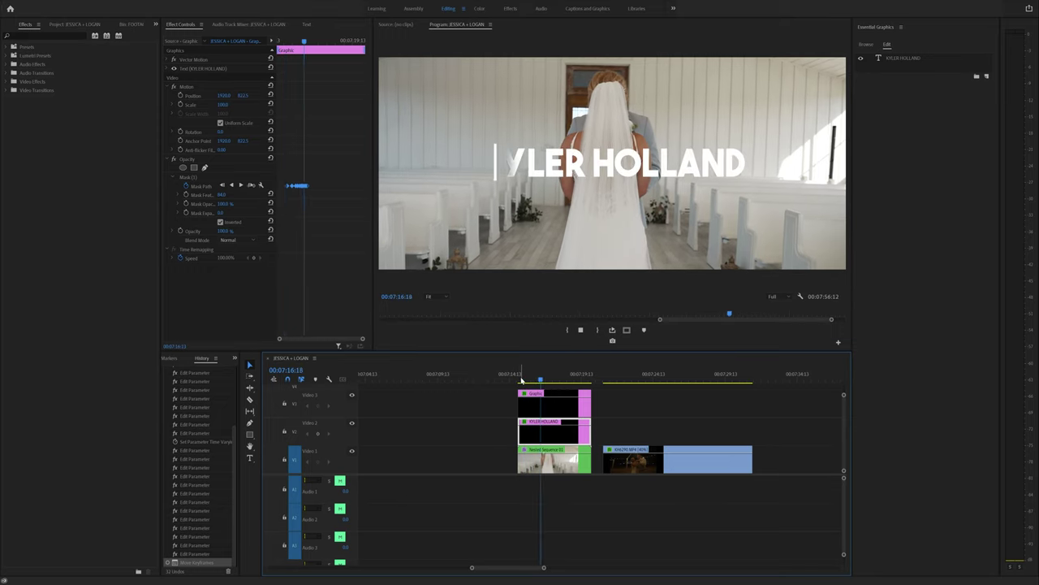
key(space)
Jump ahead and play through the night dance clip, then deselect the title clip
click(617, 378)
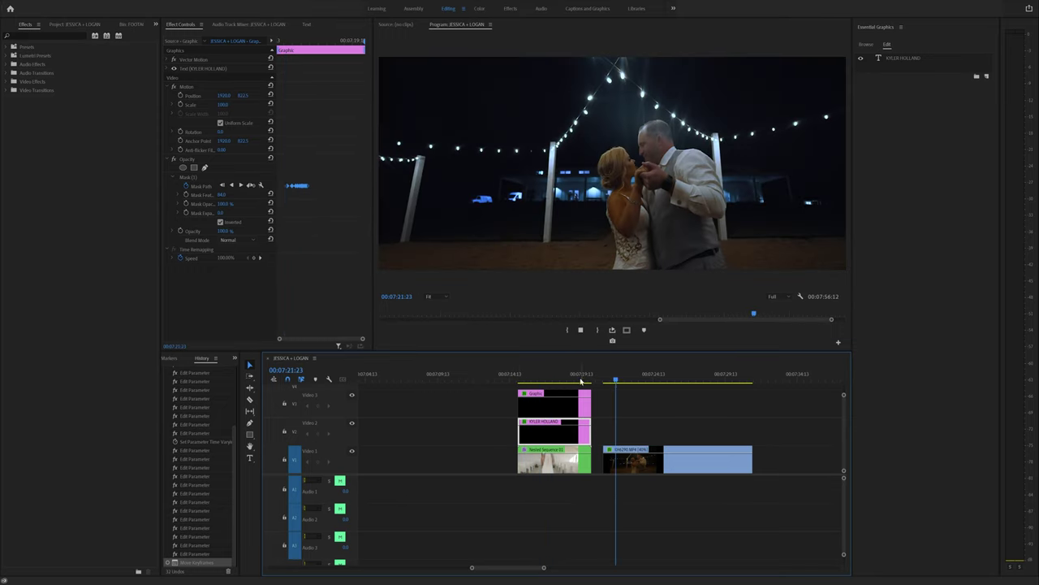
key(space)
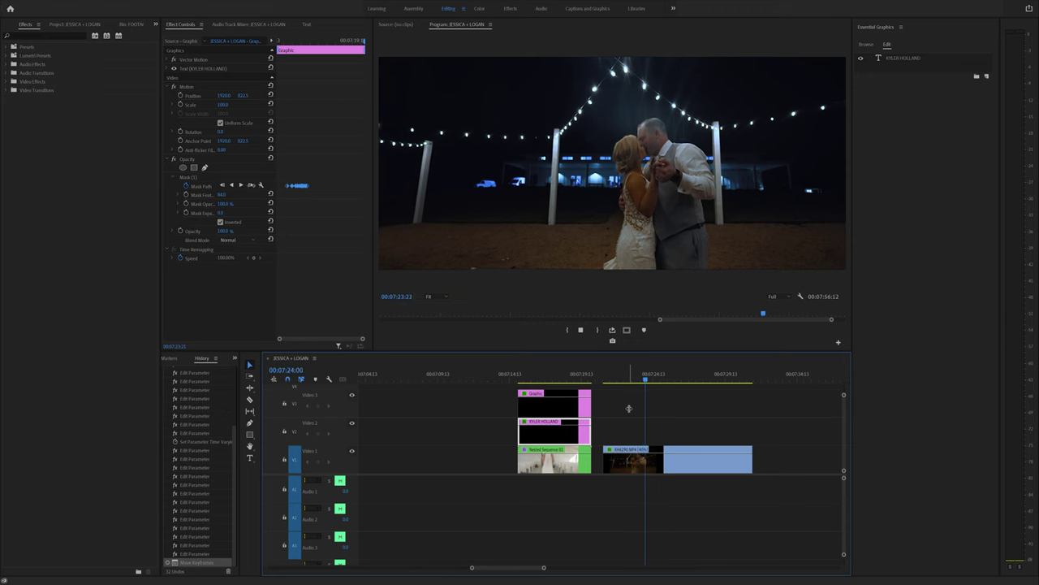
key(minus)
key(space)
click(632, 416)
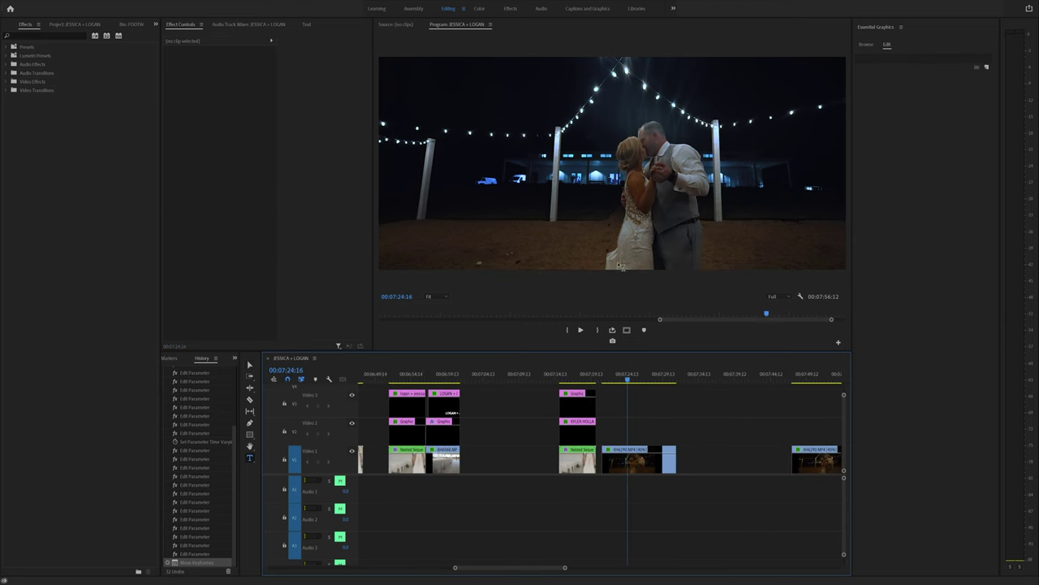
key(t)
click(586, 218)
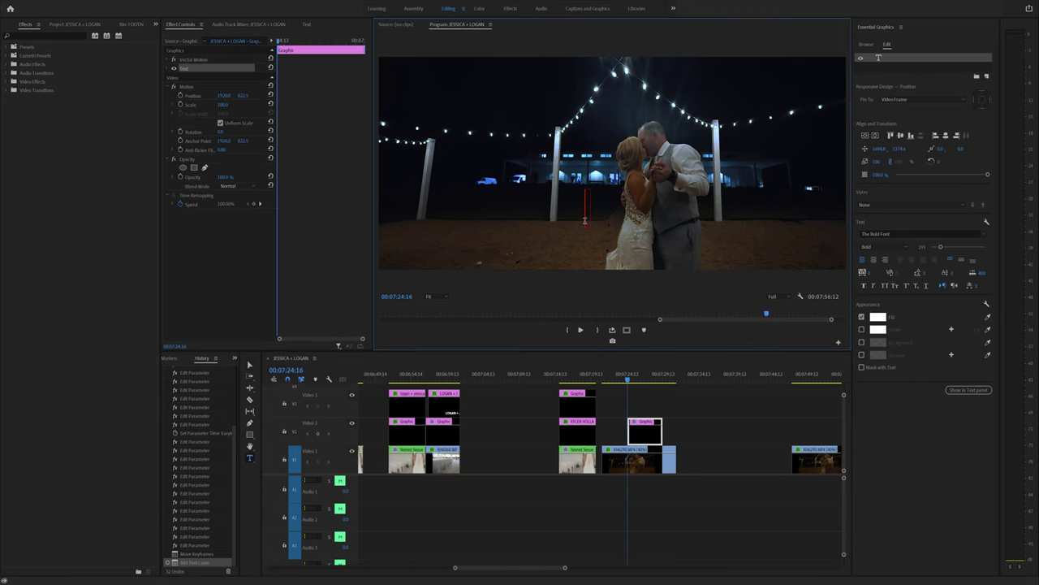
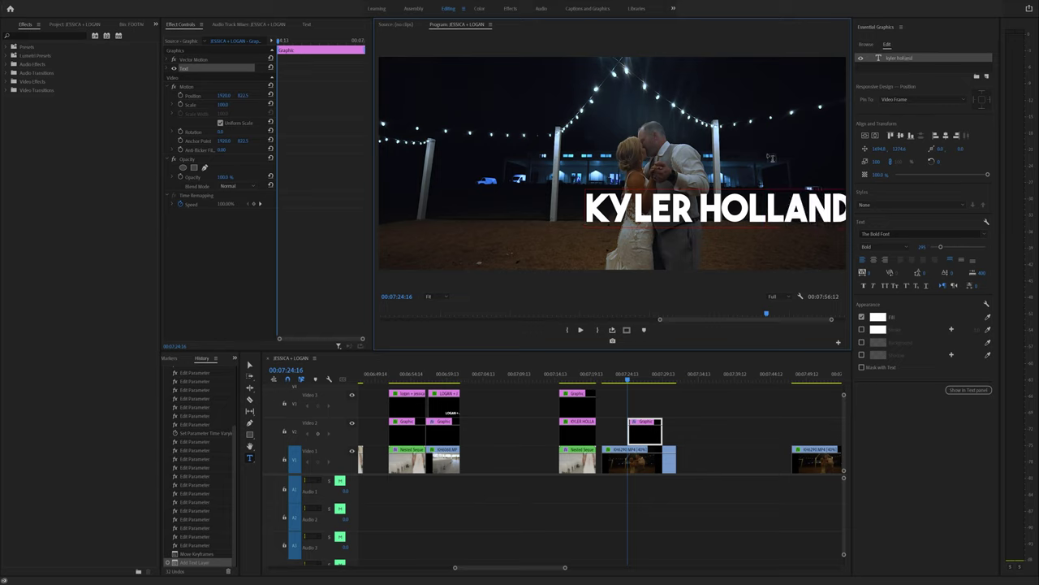
click(874, 260)
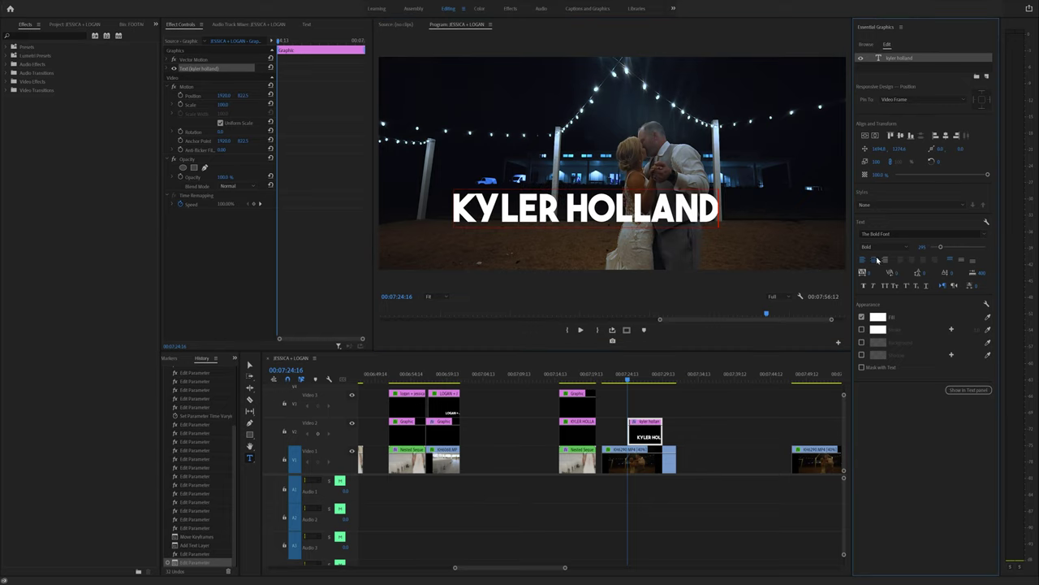
click(946, 136)
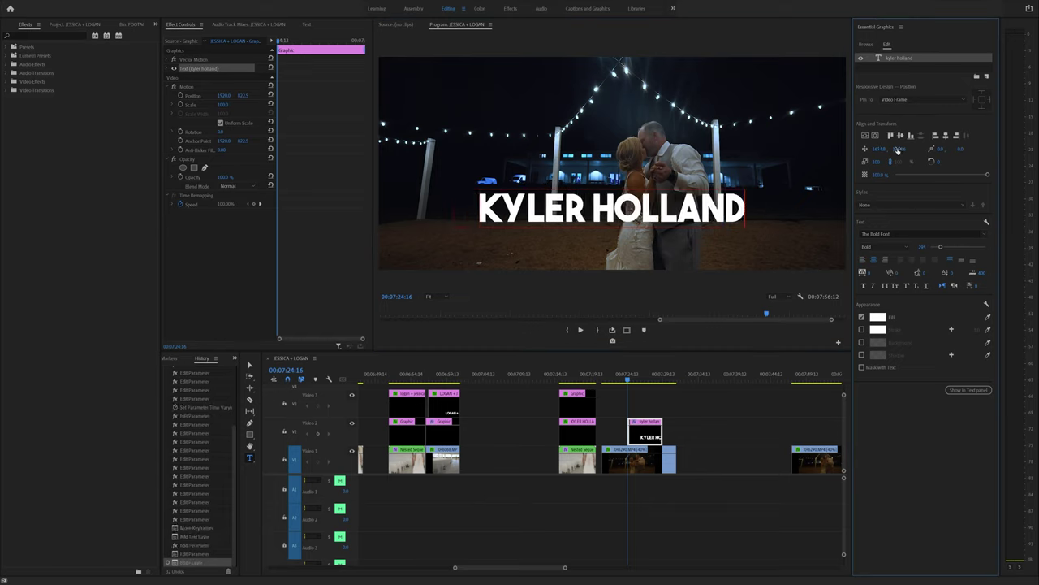
drag(897, 150, 916, 150)
Trim the start of the new title clip, then undo back to the earlier length
click(649, 416)
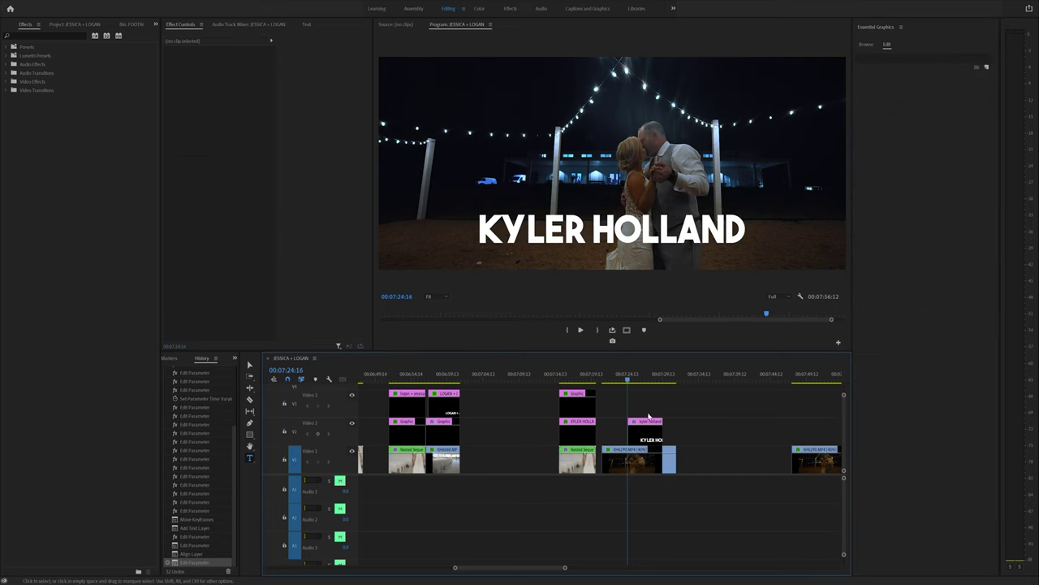
click(647, 420)
drag(628, 422, 602, 422)
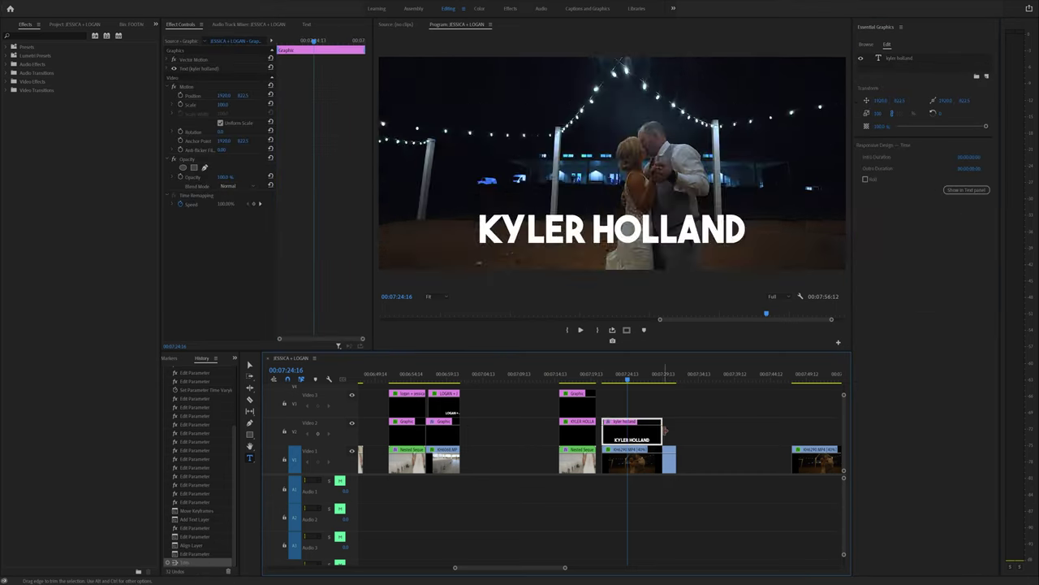
key(ctrl+z)
key(ctrl+z)
key(ctrl+z)
key(ctrl+z)
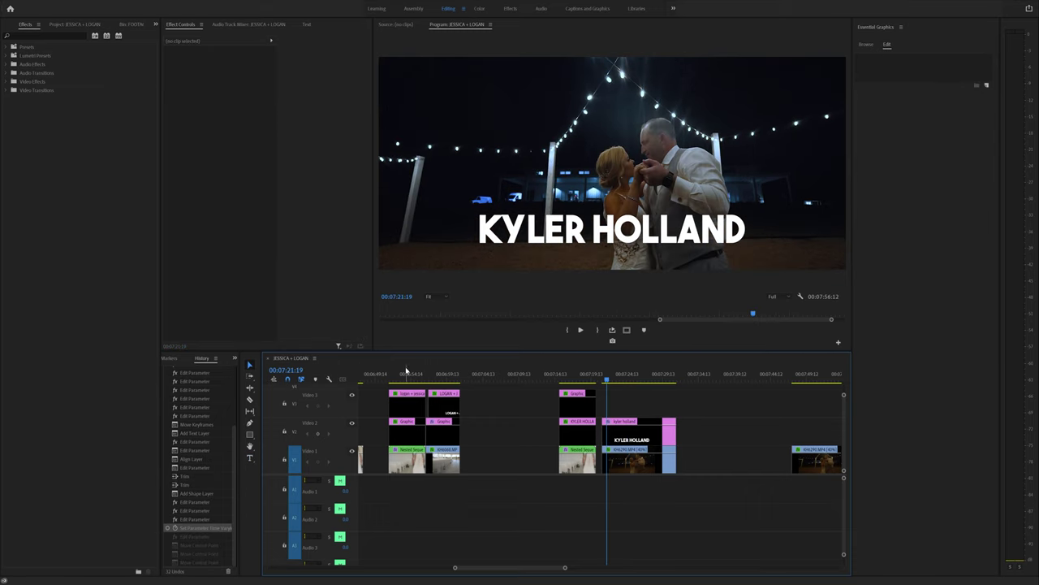
click(249, 436)
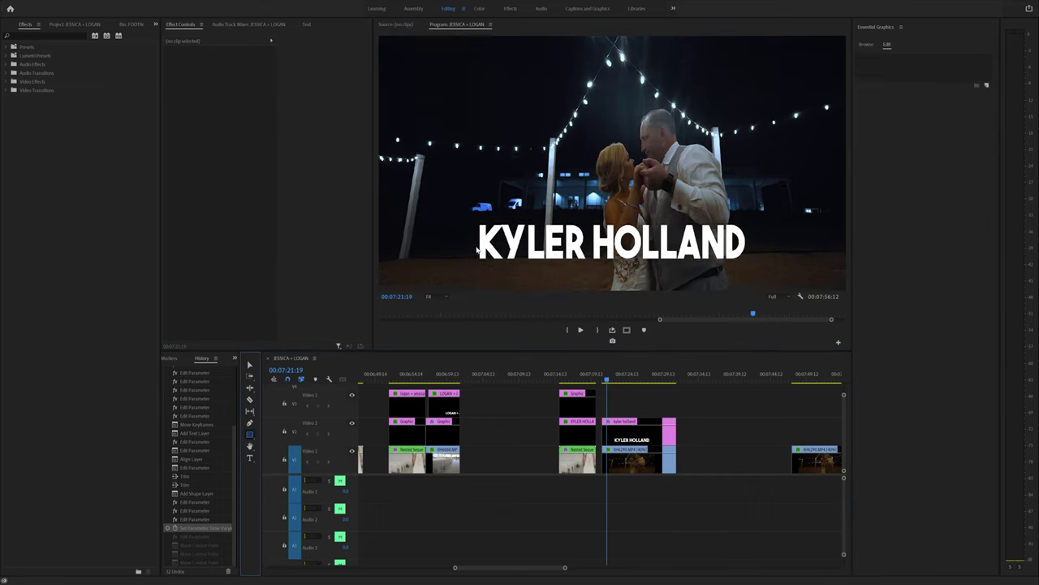
drag(473, 246, 746, 250)
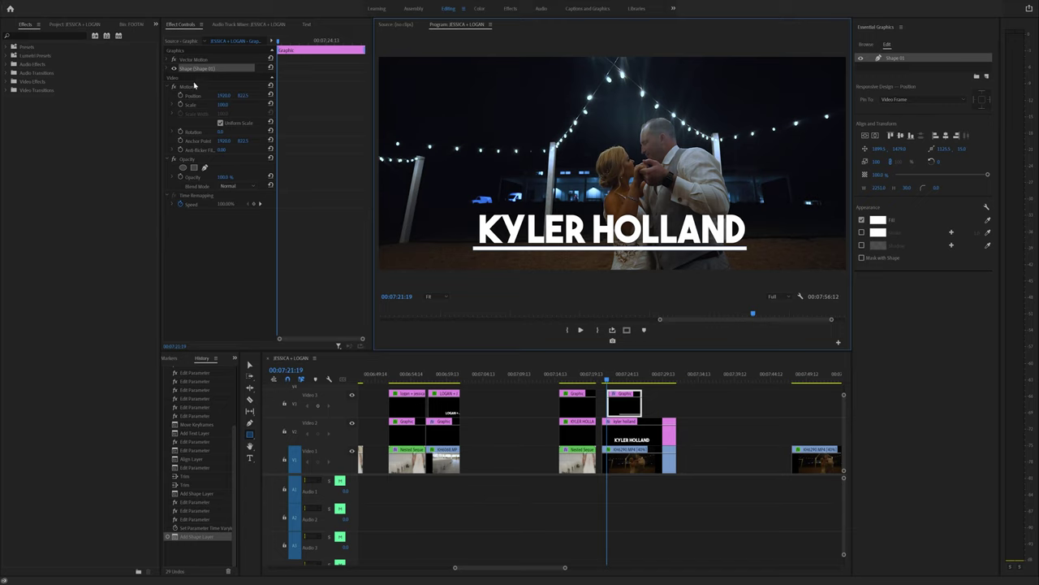
click(168, 70)
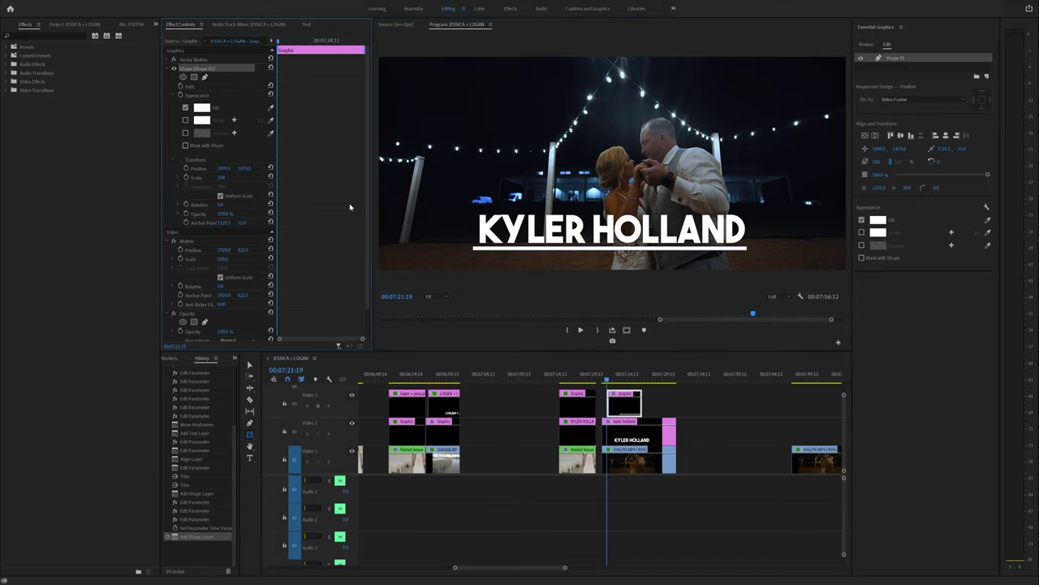
key(v)
click(615, 254)
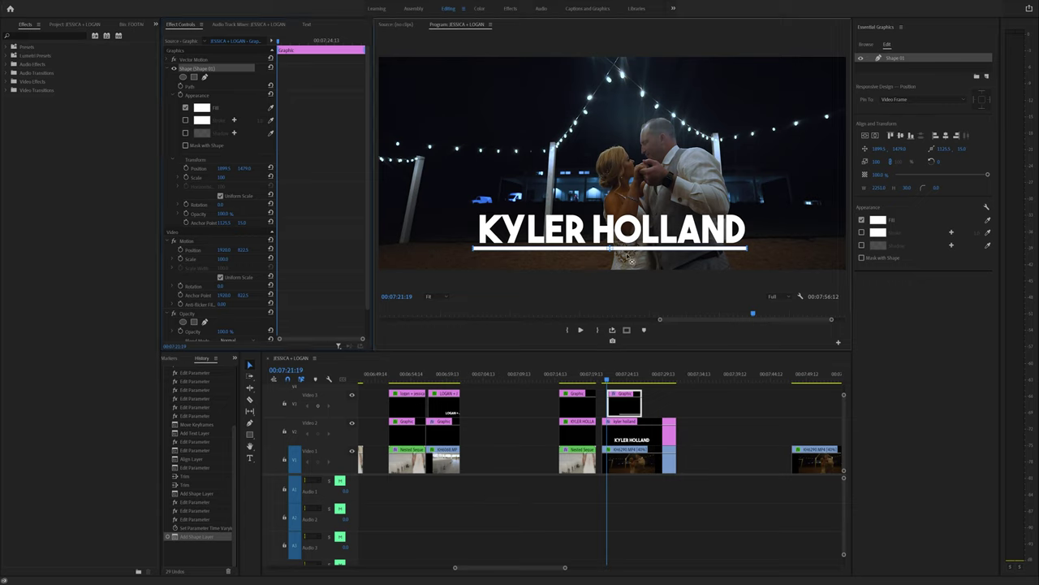
drag(624, 254, 617, 254)
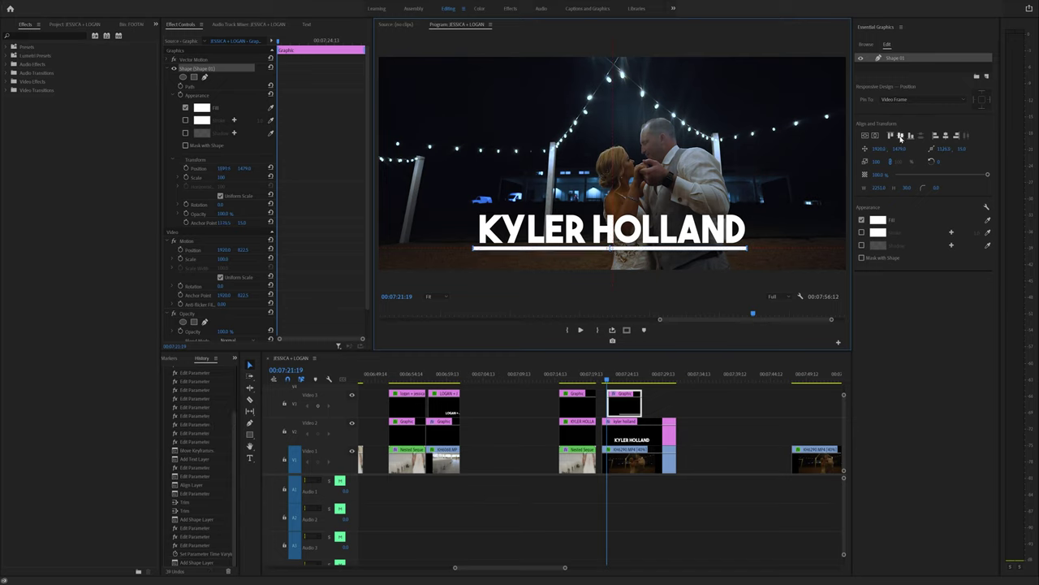
click(947, 135)
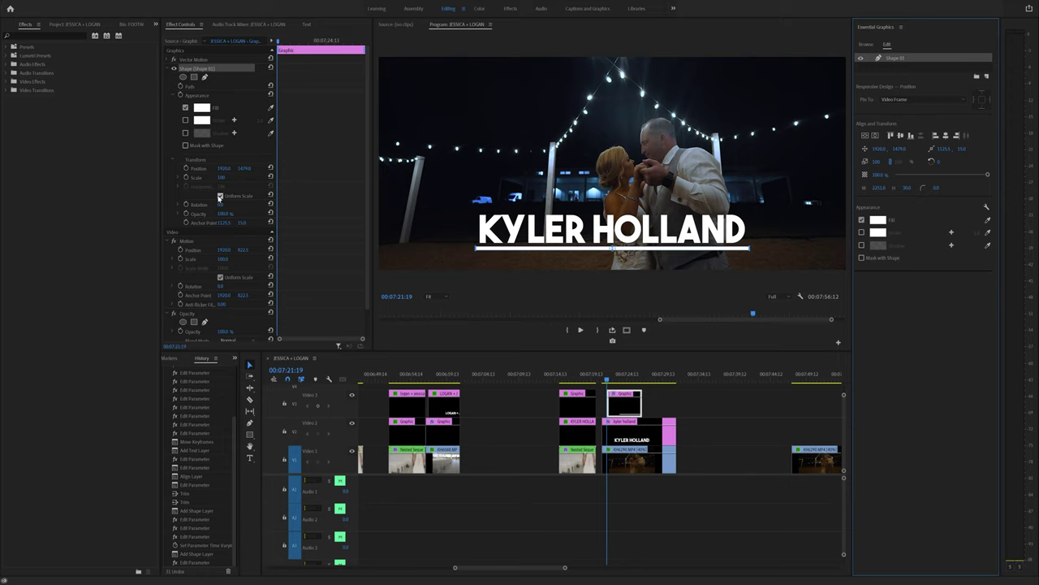
Keyframe the underline's Horizontal Scale from 0 to 100 one second later, with Uniform Scale off
click(220, 196)
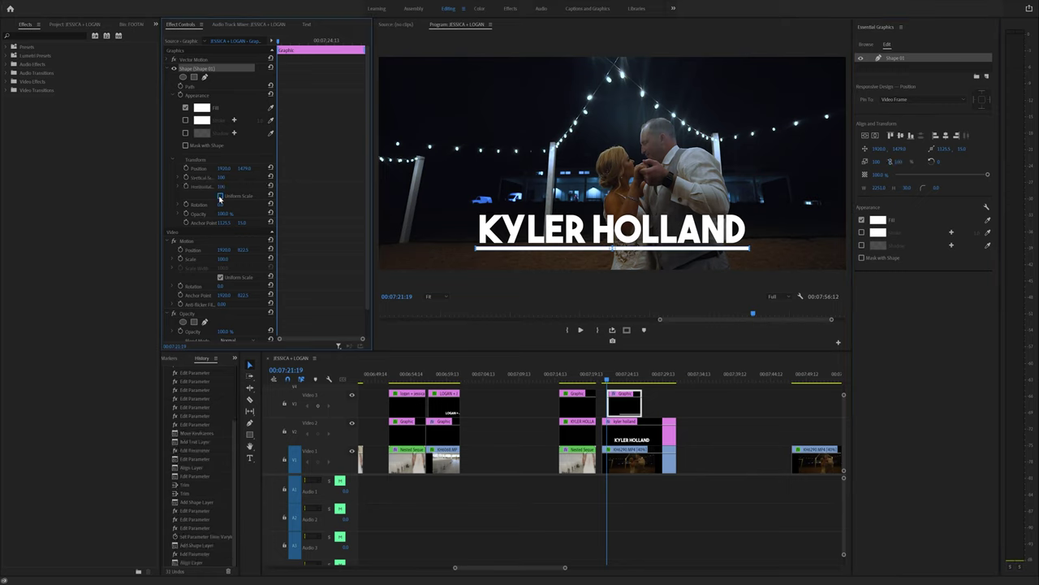
click(221, 186)
text(0)
key(Return)
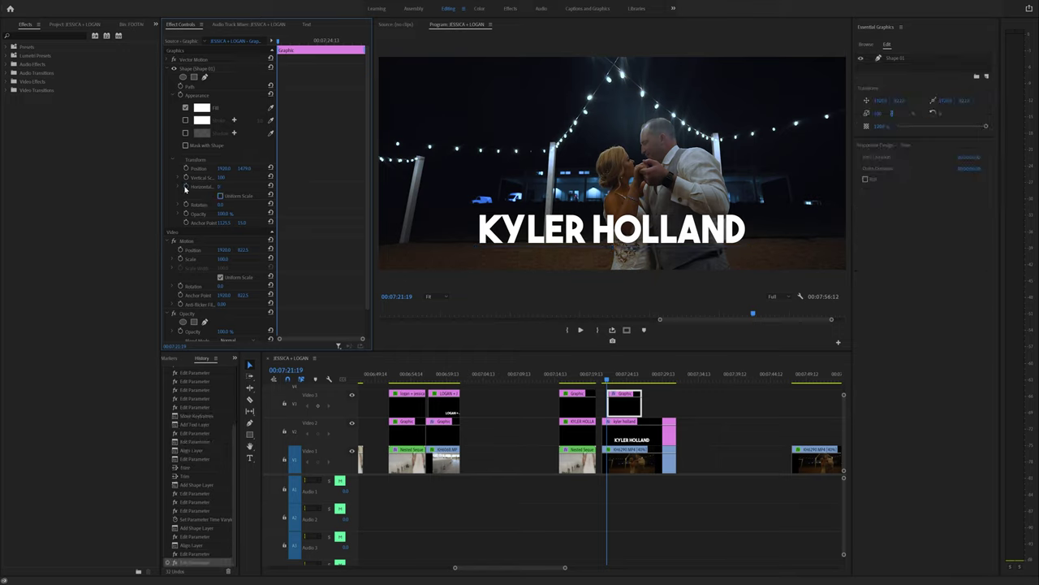
click(186, 186)
key(space)
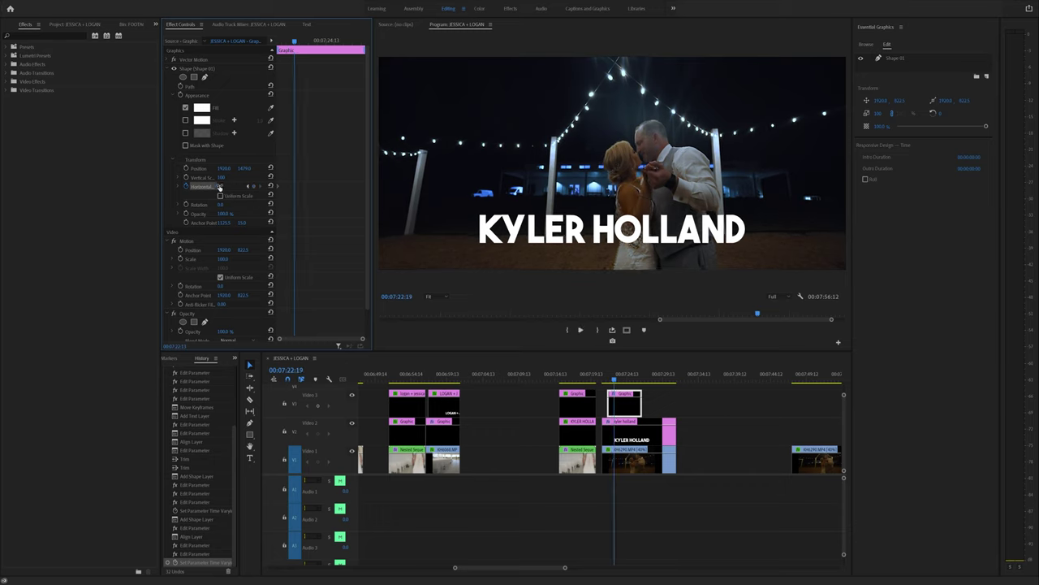
click(220, 186)
text(100)
key(Return)
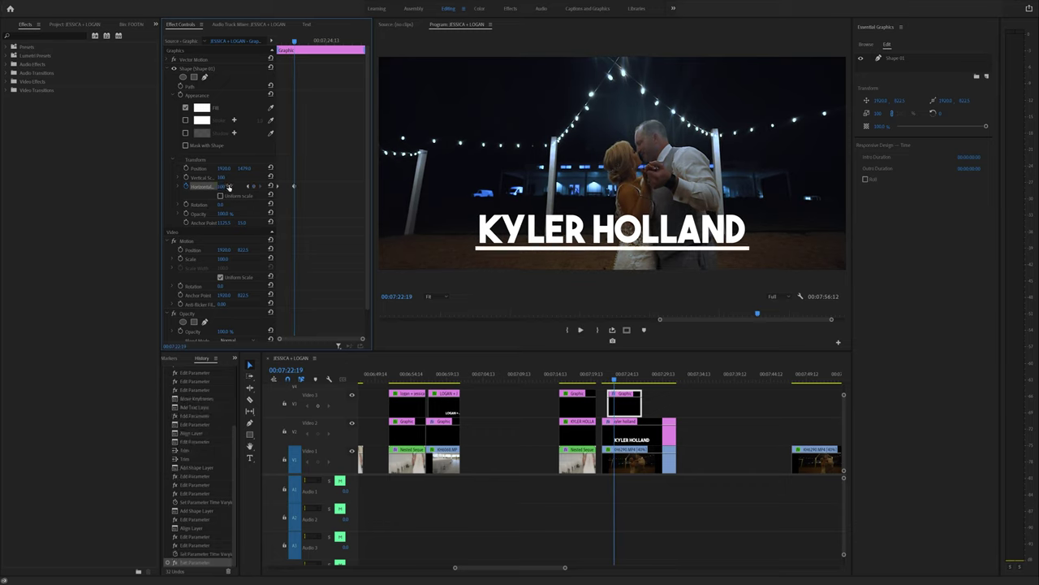
Apply Ease Out and Ease In to the scale keyframes and steepen the speed curve
right_click(278, 187)
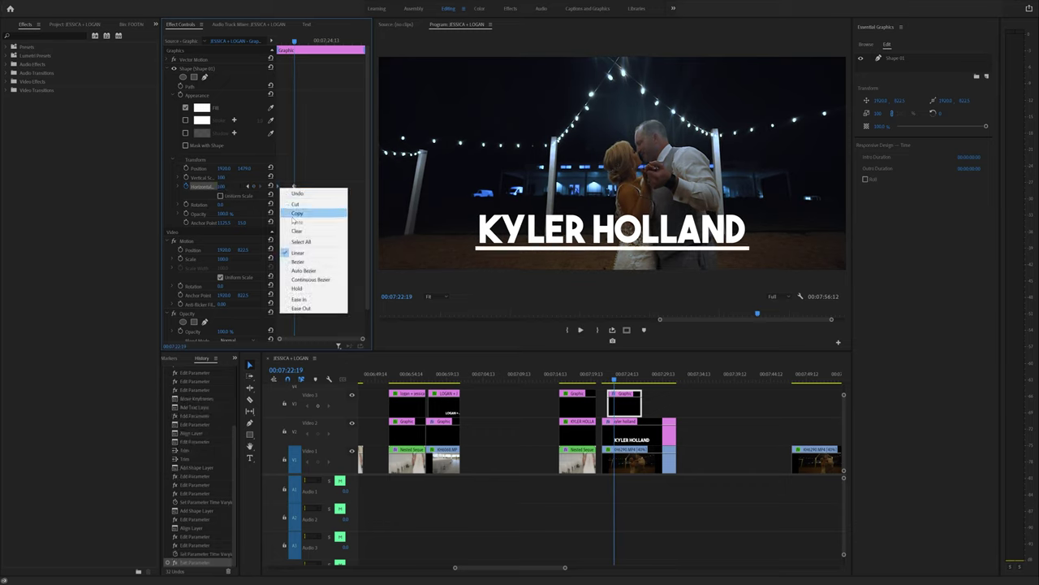
click(313, 306)
right_click(294, 188)
click(312, 298)
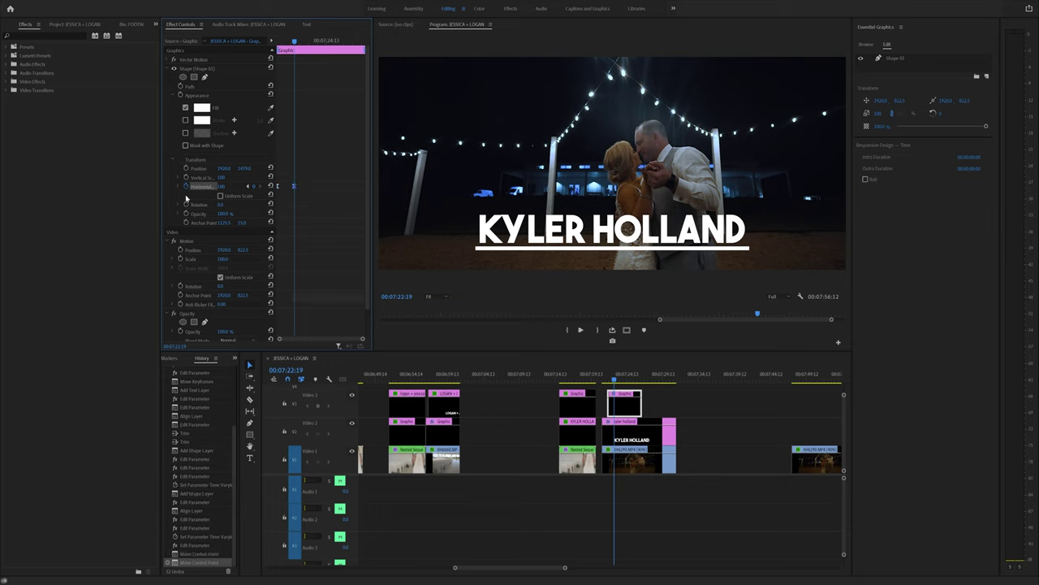
click(177, 187)
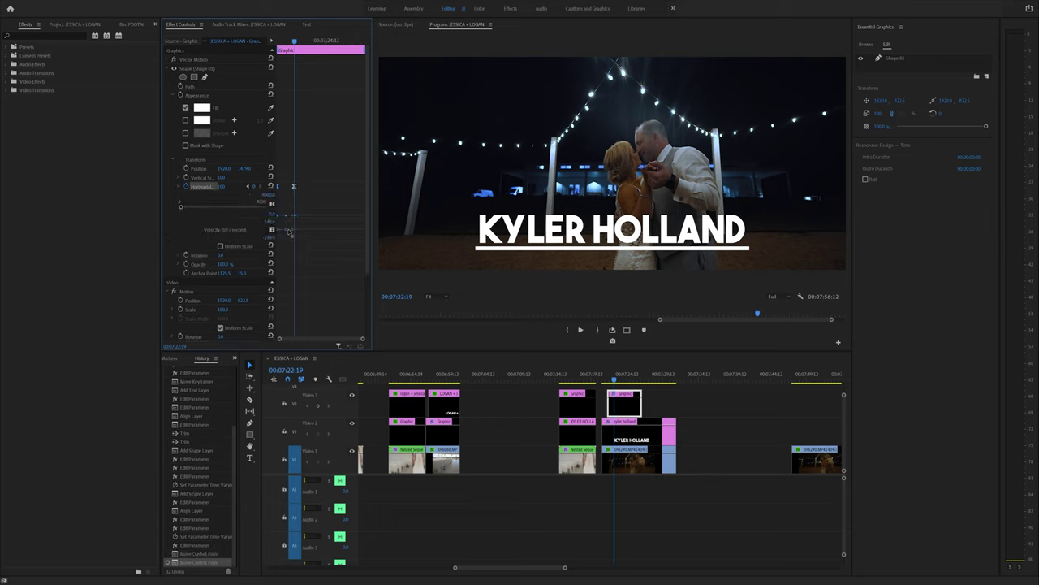
drag(291, 232, 292, 230)
Preview the underline growth and extend the underline clip to line up with the title clip
key(space)
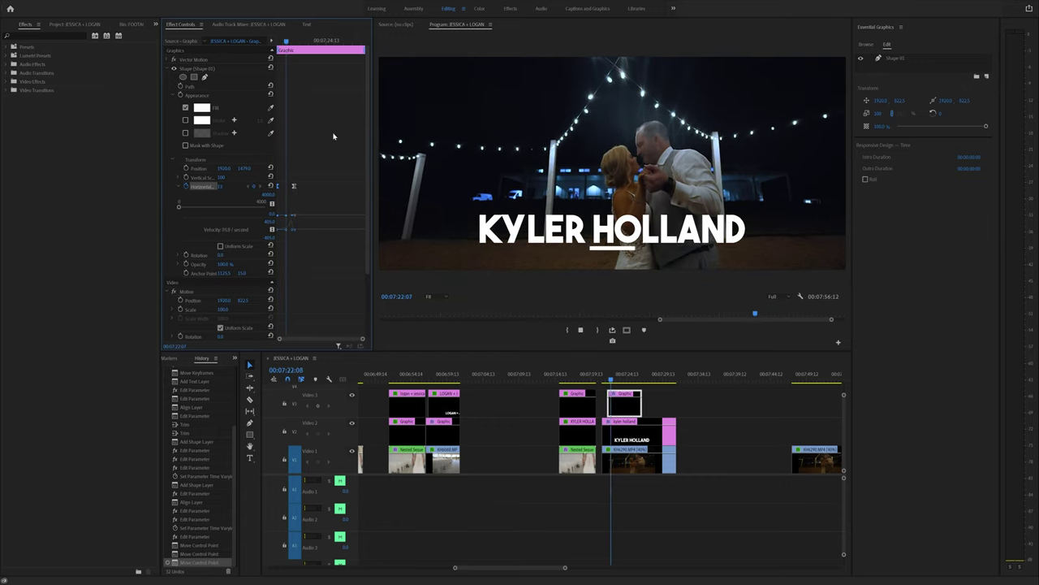
key(space)
drag(620, 407, 674, 408)
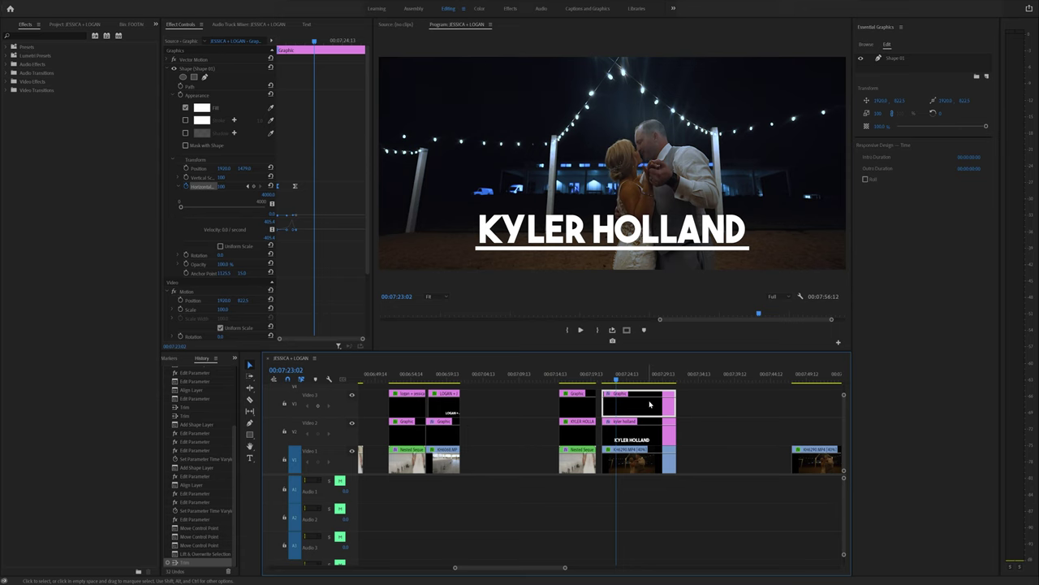
key(space)
click(633, 434)
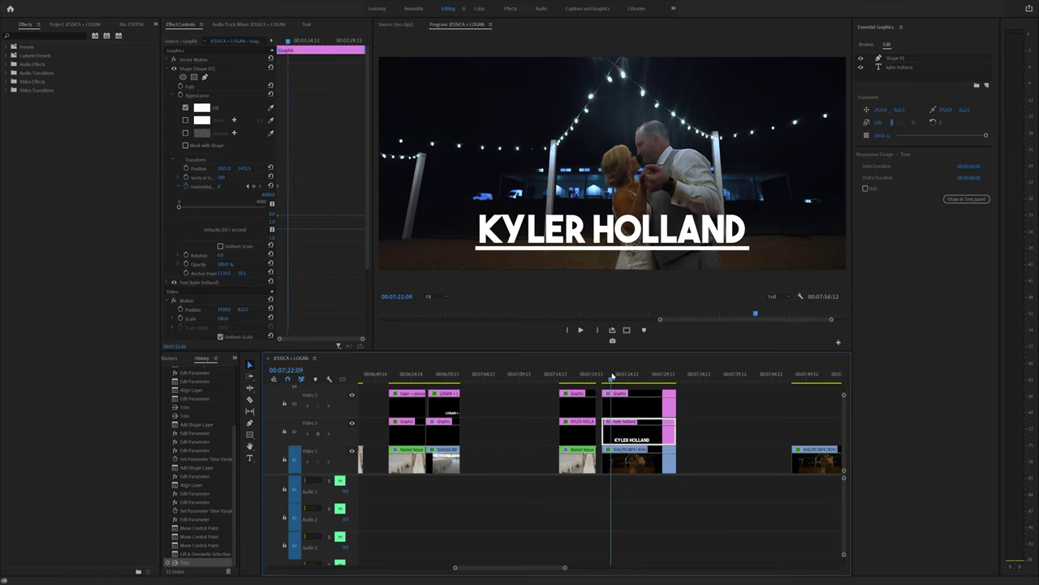
key(space)
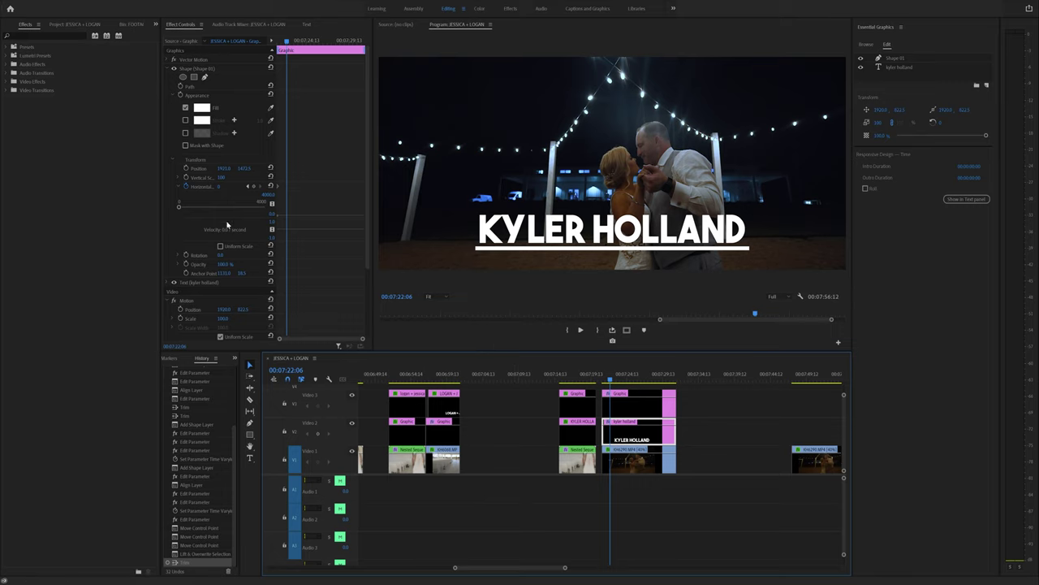
scroll(228, 225, down, 3)
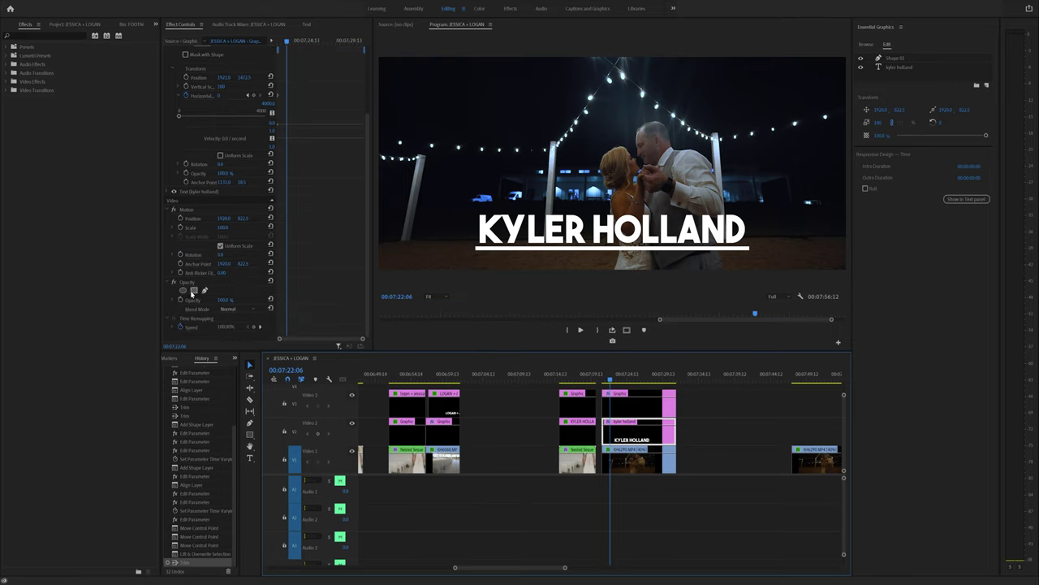
click(194, 290)
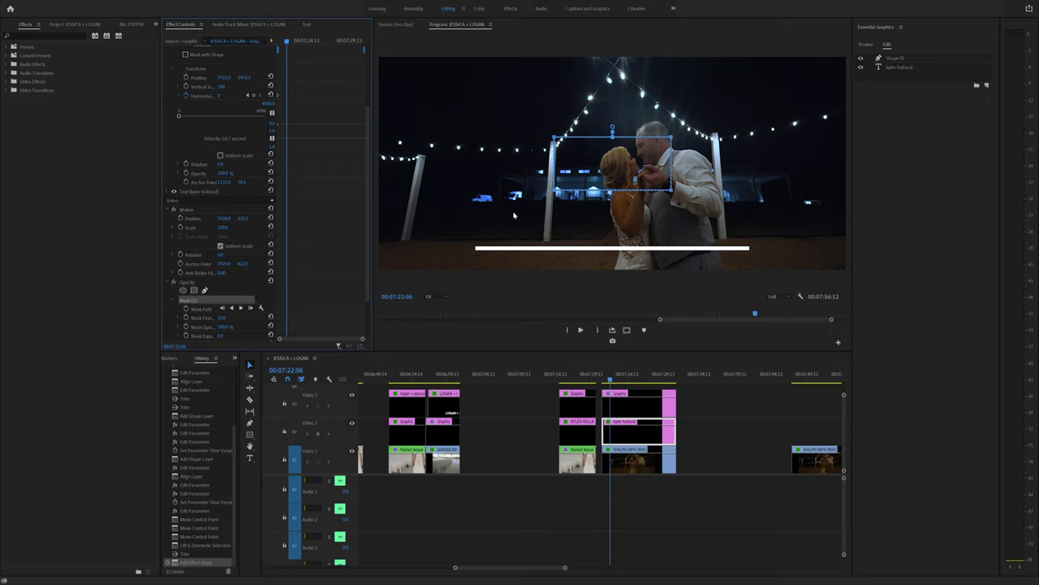
drag(591, 168, 496, 230)
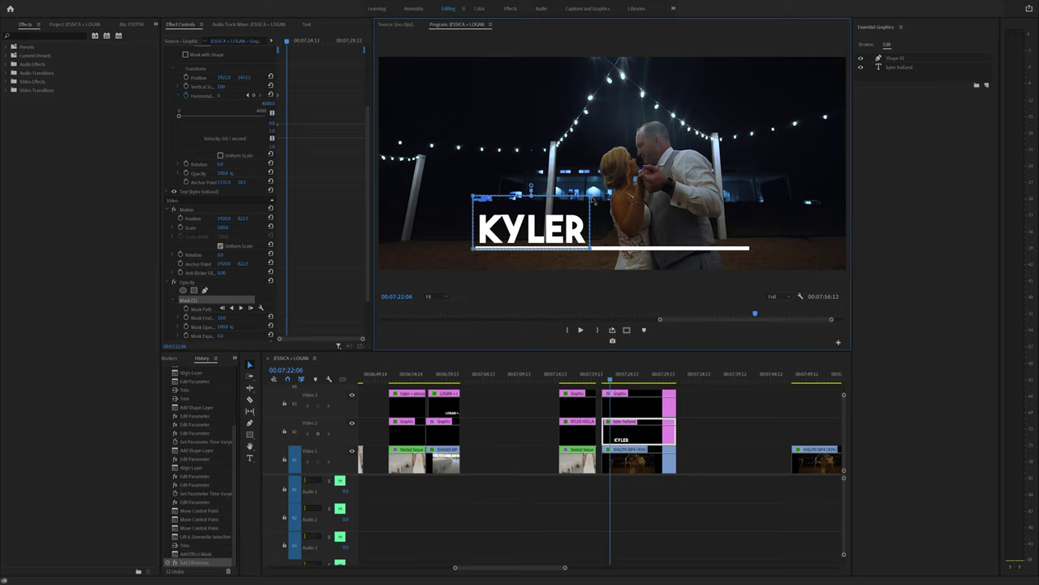
drag(592, 200, 750, 199)
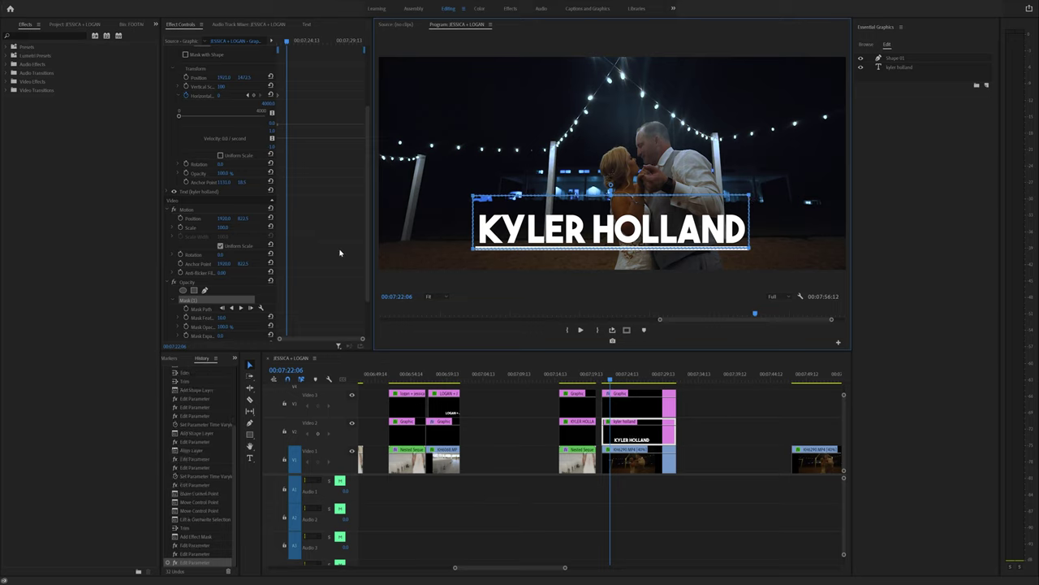
scroll(320, 250, down, 2)
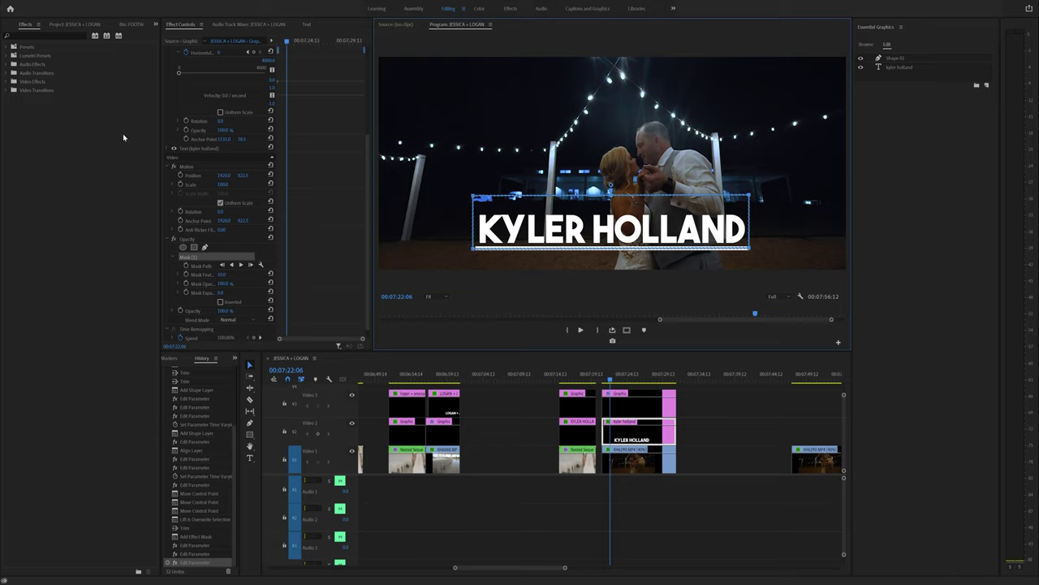
Search 'inform' in Effects, apply Transform to the title, and test lowering it behind the mask
click(170, 240)
click(47, 35)
text(in)
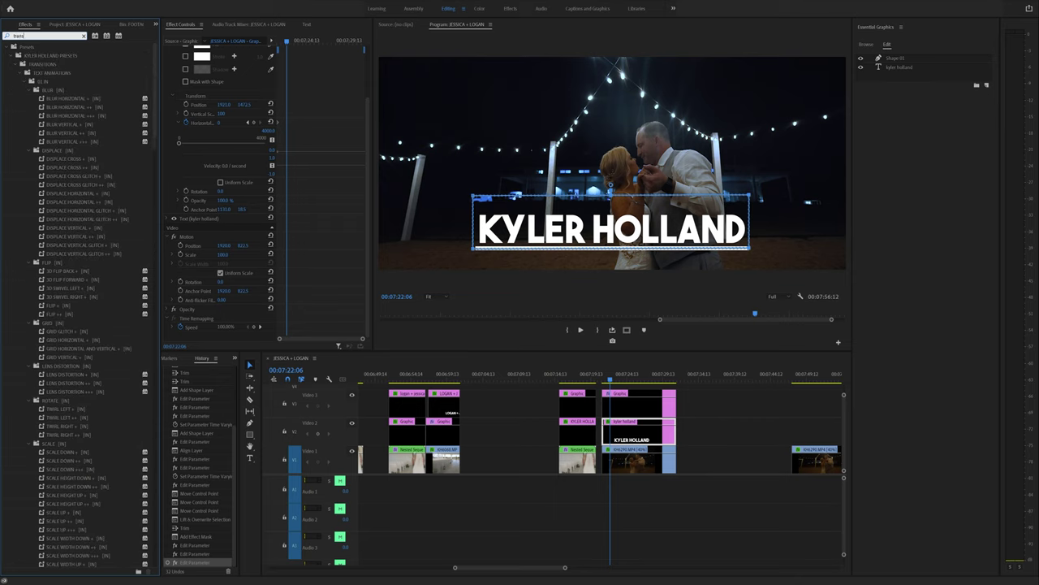
text(form)
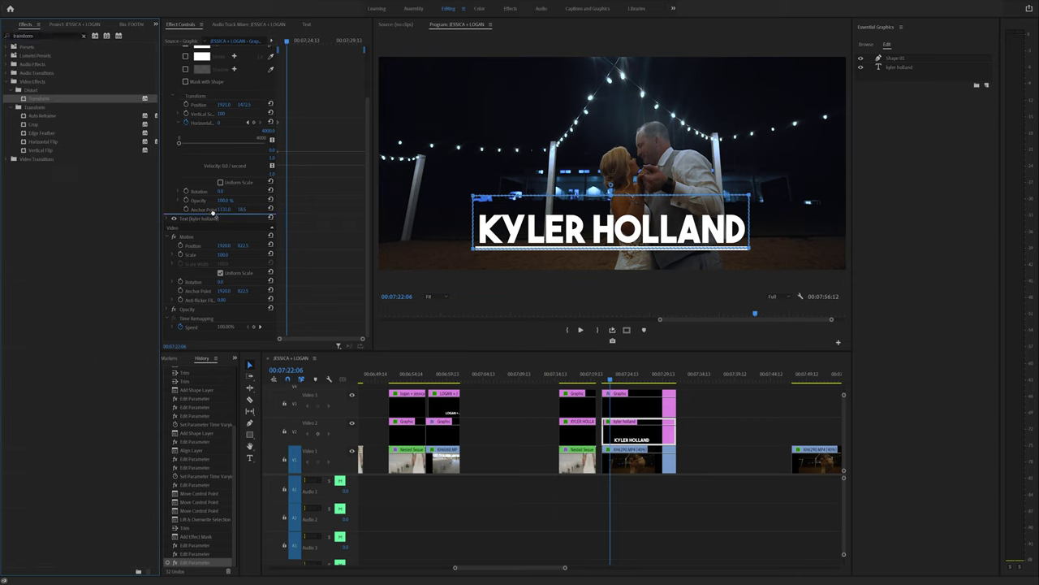
drag(214, 213, 212, 215)
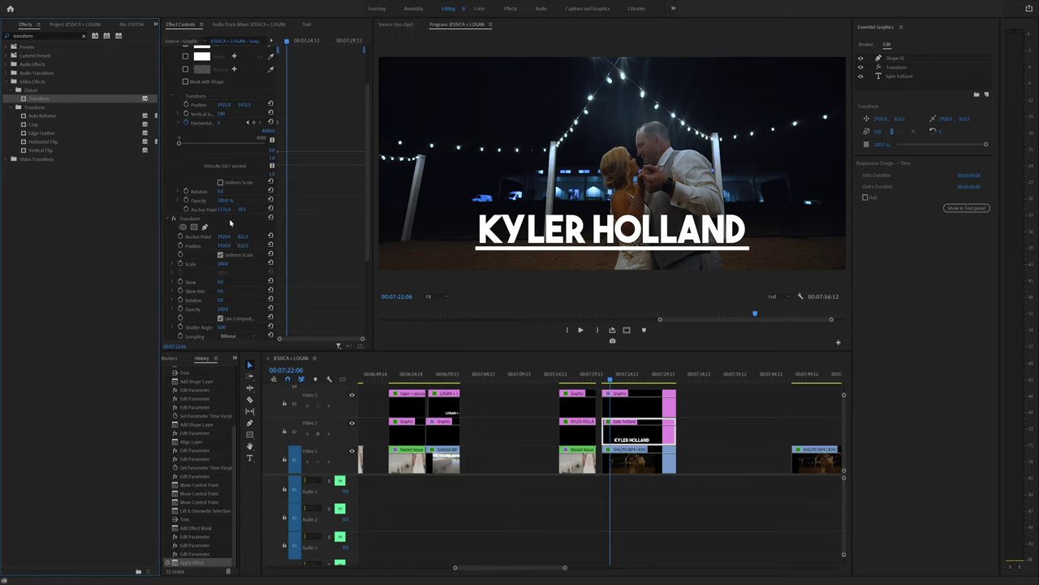
scroll(230, 221, down, 2)
mouse_move(242, 220)
mouse_down()
mouse_move(273, 220)
mouse_move(246, 220)
mouse_up()
Add a second rectangle mask and set a starting Position keyframe with the title hidden below the underline
scroll(245, 218, down, 1)
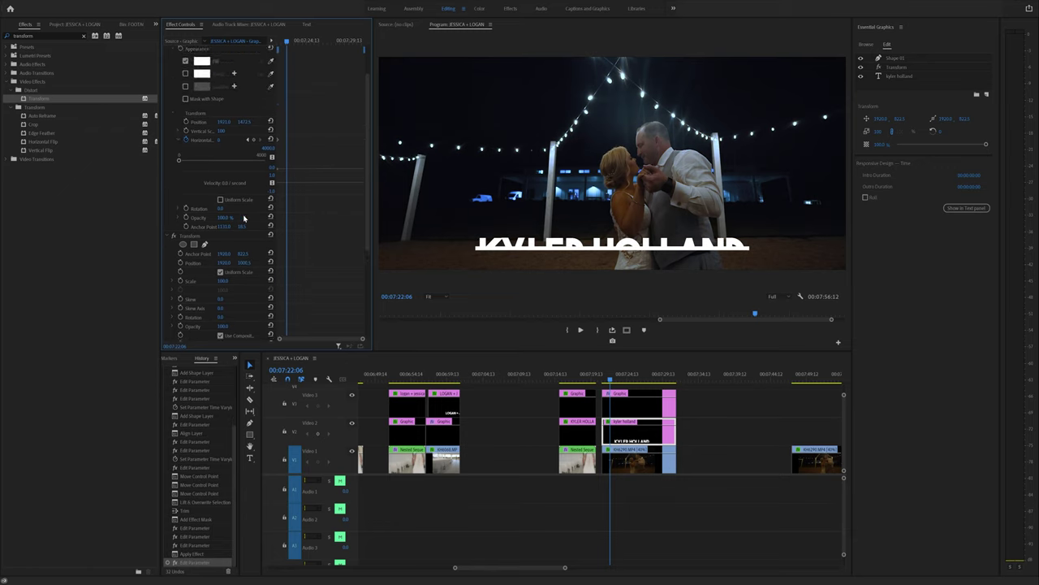
scroll(243, 218, down, 5)
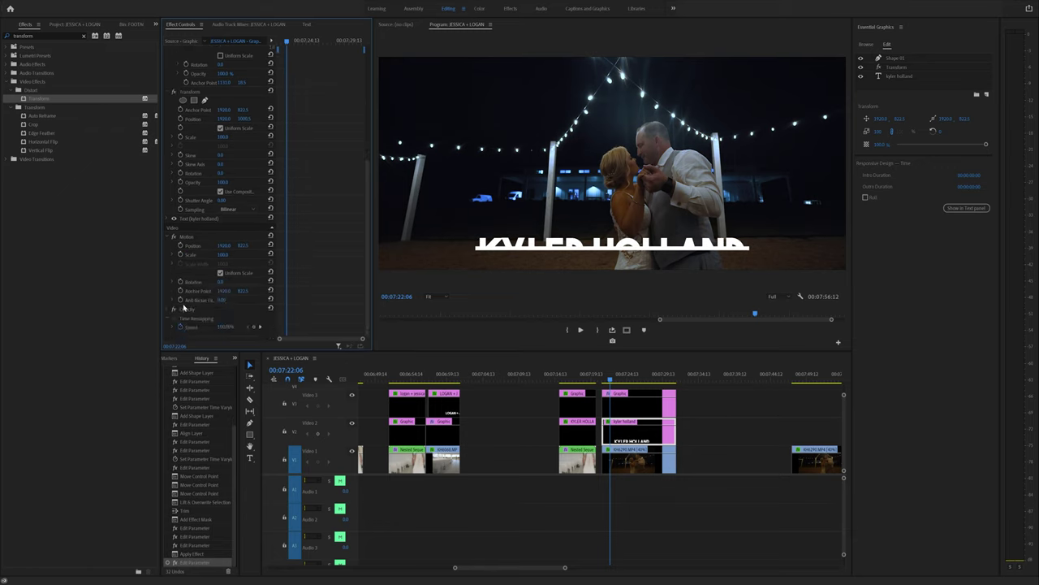
click(193, 318)
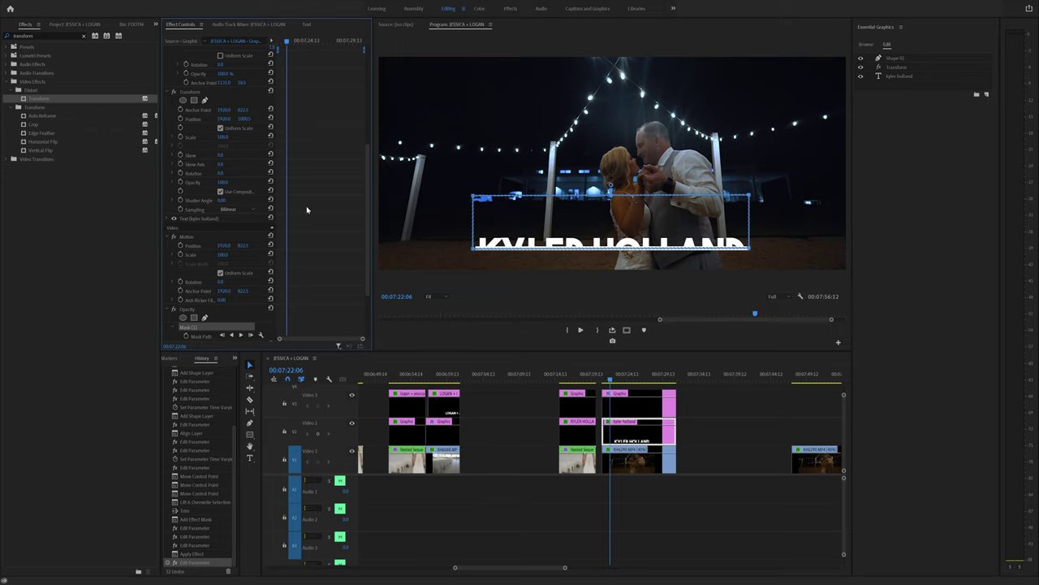
scroll(244, 162, up, 2)
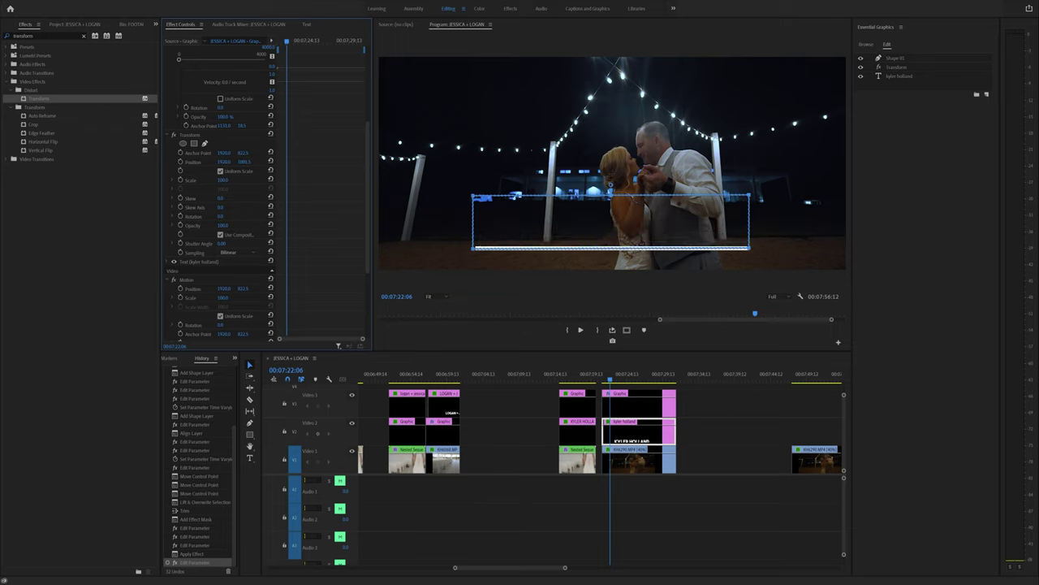
click(180, 162)
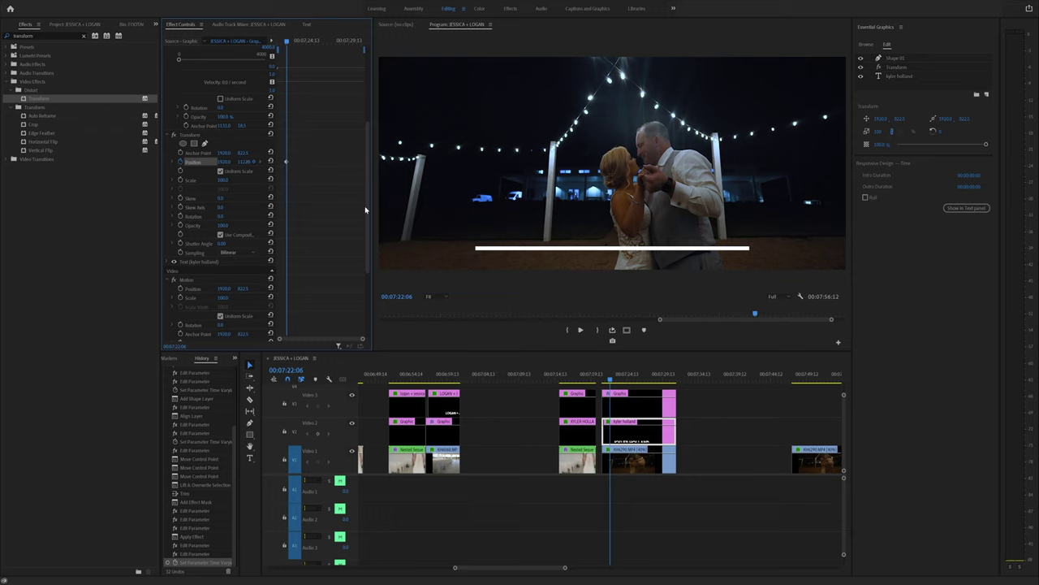
key(space)
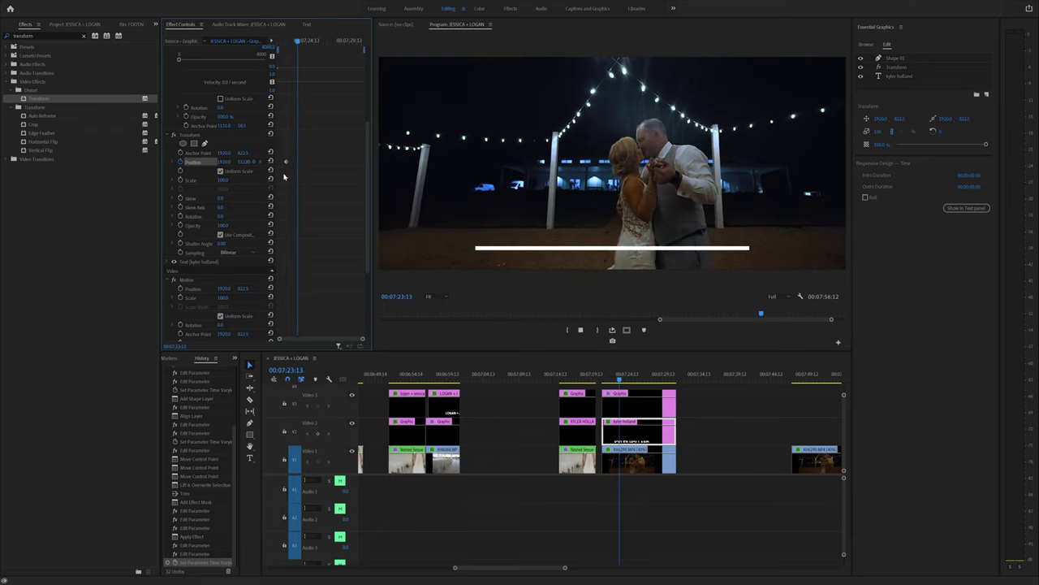
key(space)
drag(243, 161, 226, 161)
right_click(289, 164)
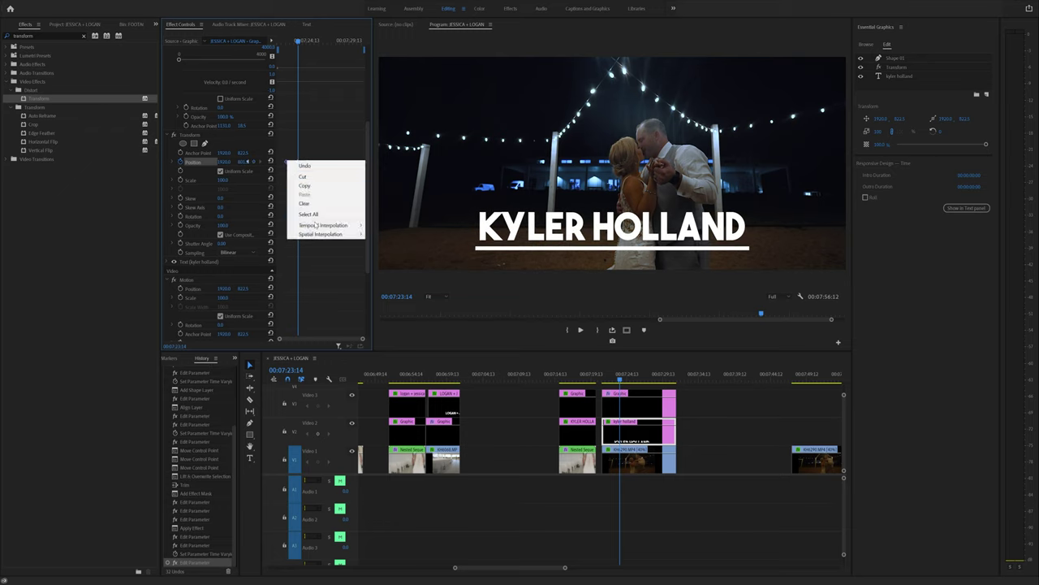
mouse_move(315, 225)
click(397, 280)
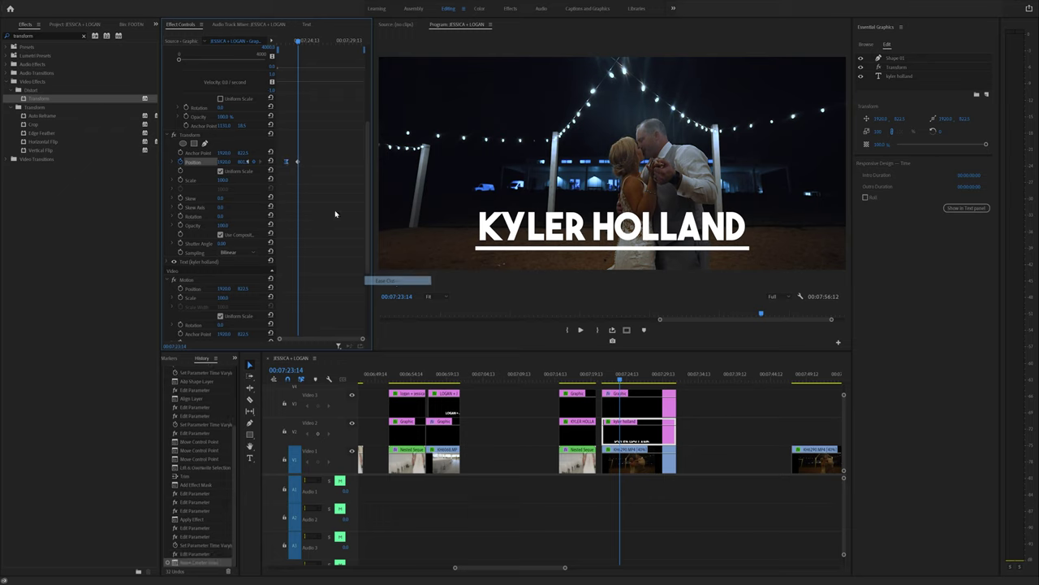
Ease in the second Position keyframe and reshape the speed curve for a snappier rise
right_click(298, 164)
mouse_move(358, 225)
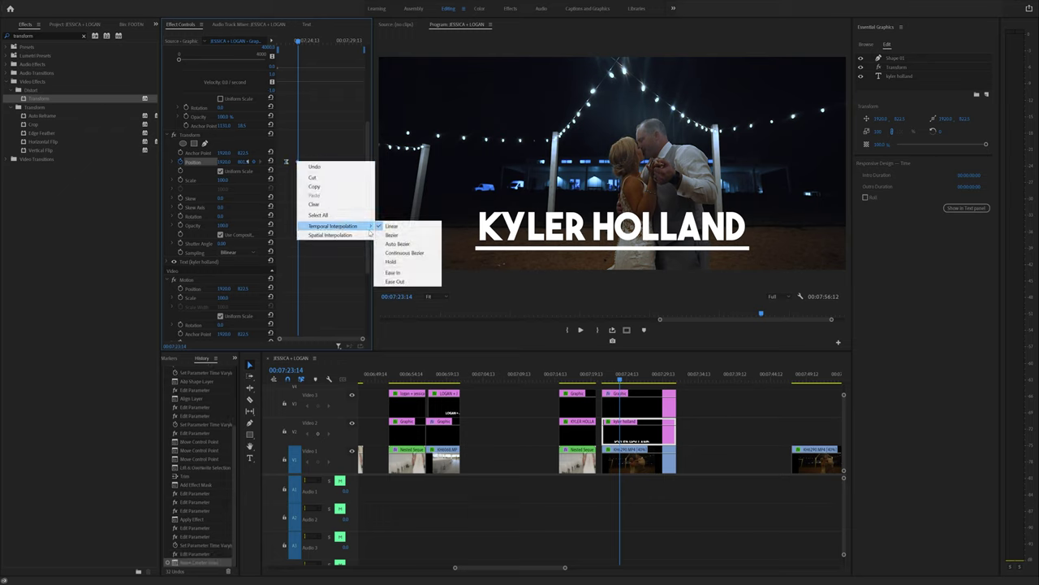
click(413, 273)
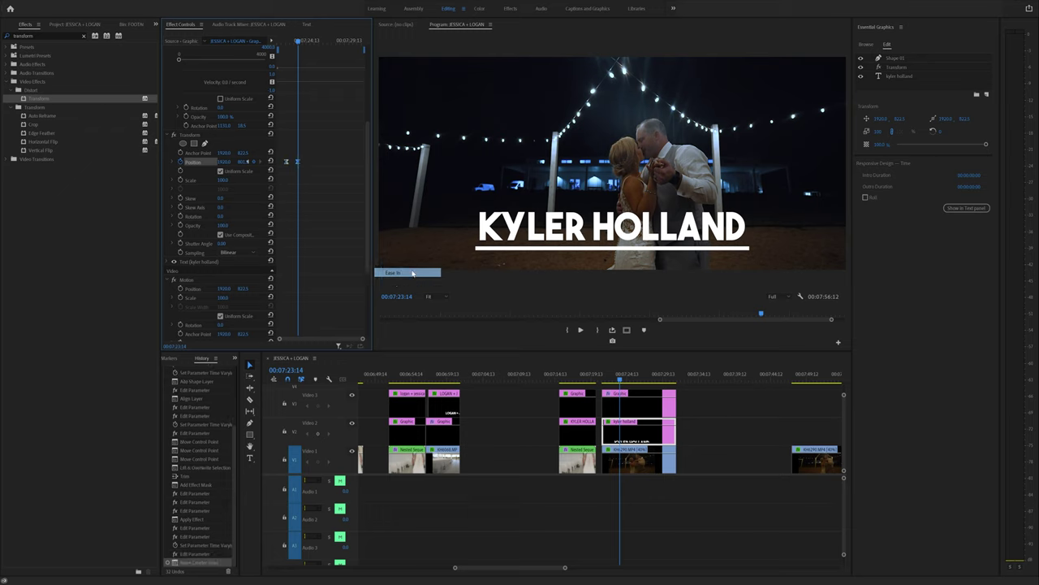
click(176, 163)
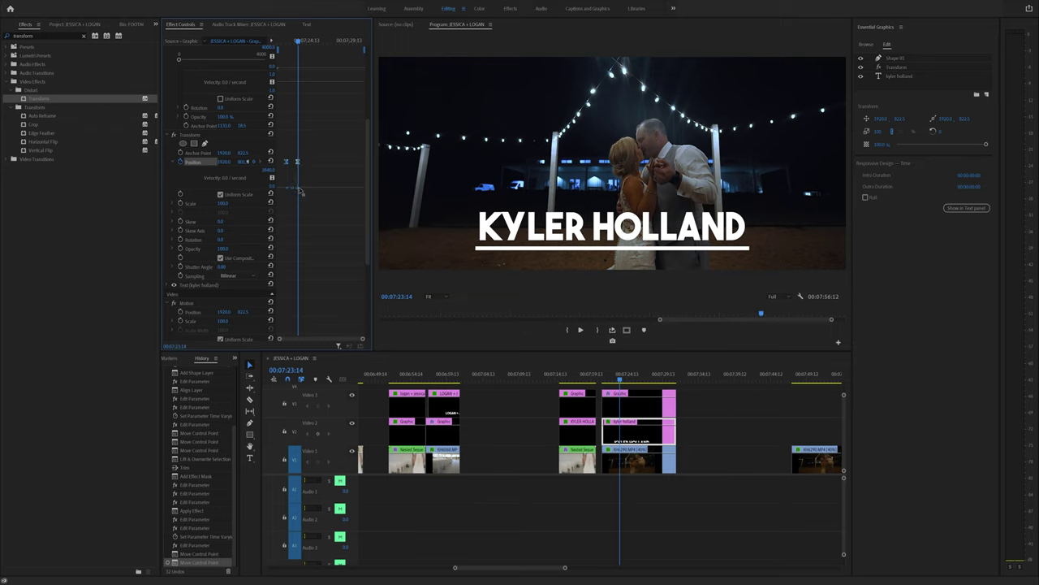
drag(299, 190, 295, 188)
Play the title rise and rewind to before the title appears
click(282, 40)
key(space)
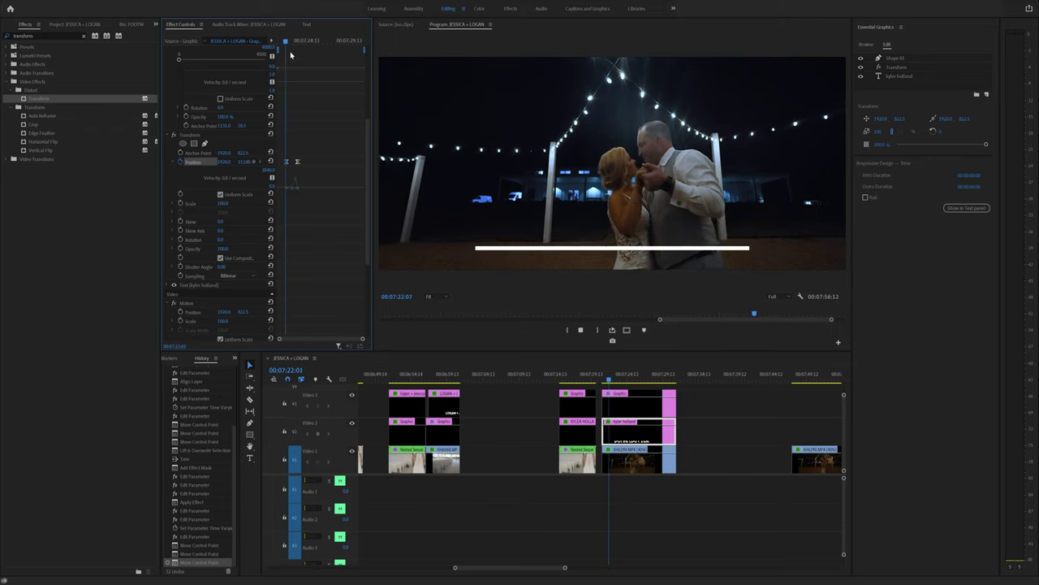
key(space)
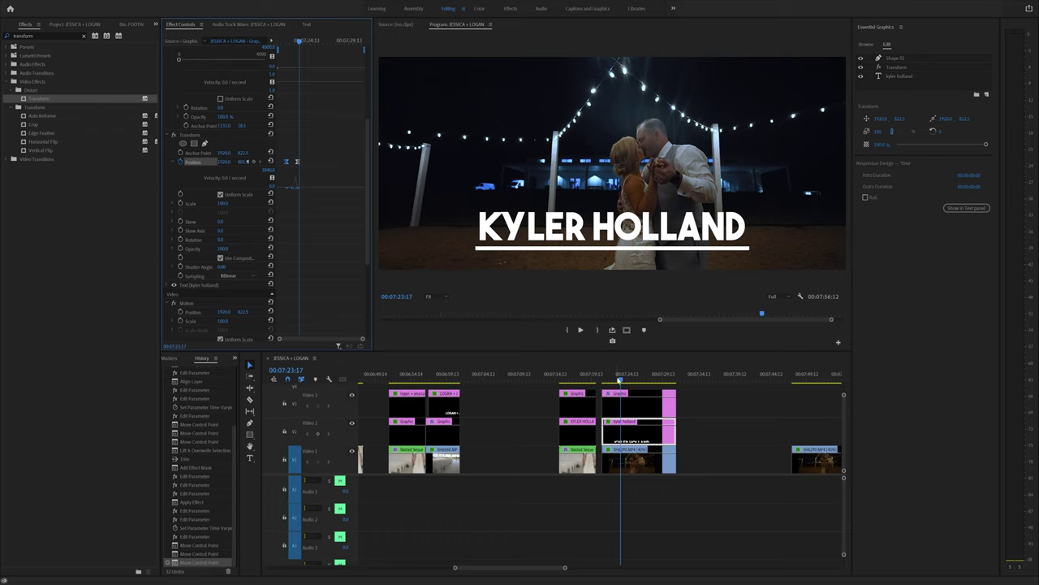
drag(620, 380, 606, 380)
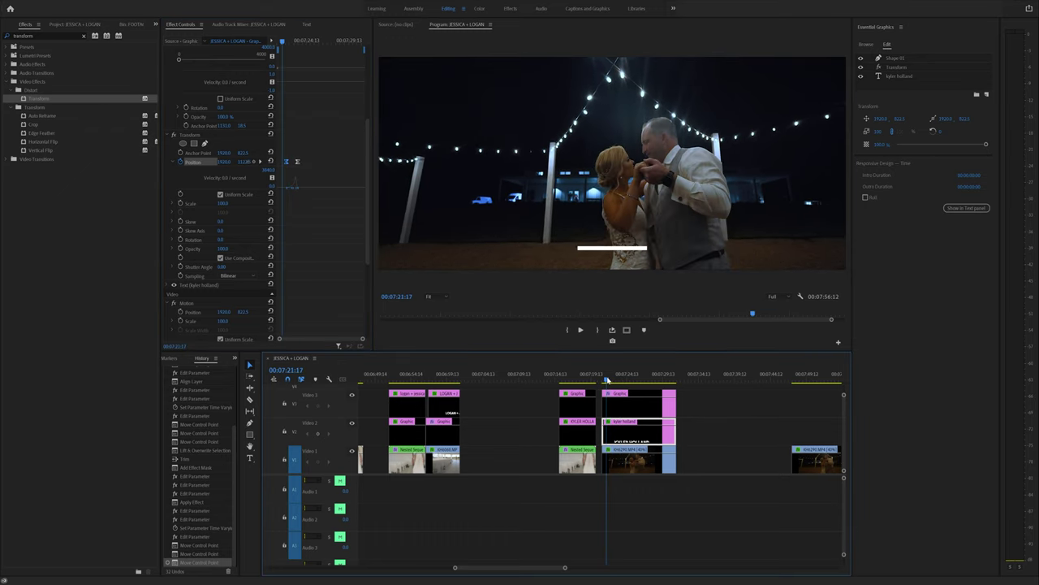
Move both Position keyframes earlier so the title rises sooner, and replay the animation
drag(318, 141, 286, 162)
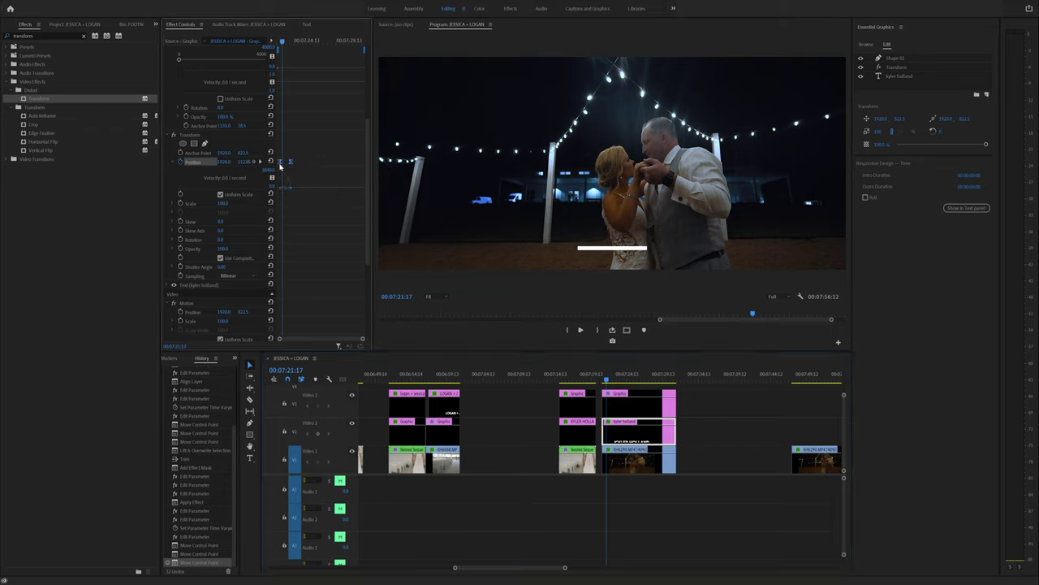
drag(282, 165, 282, 165)
key(space)
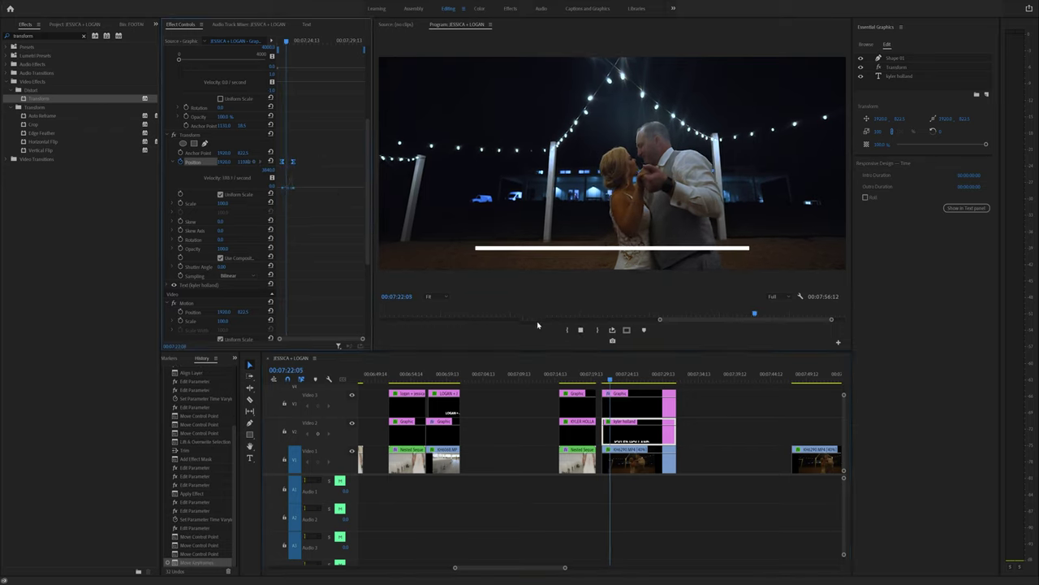
scroll(325, 165, up, 2)
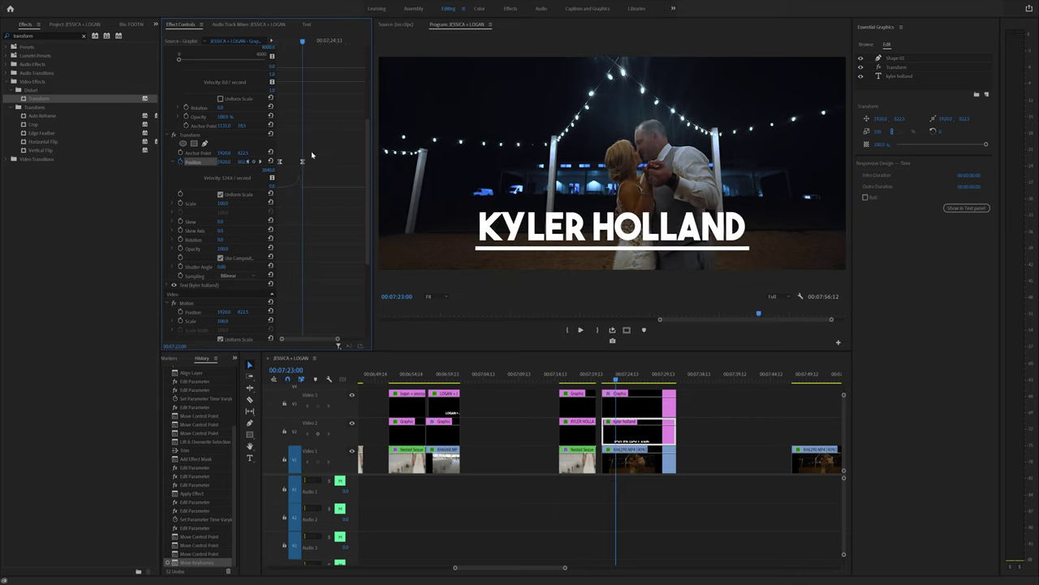
drag(276, 166, 273, 167)
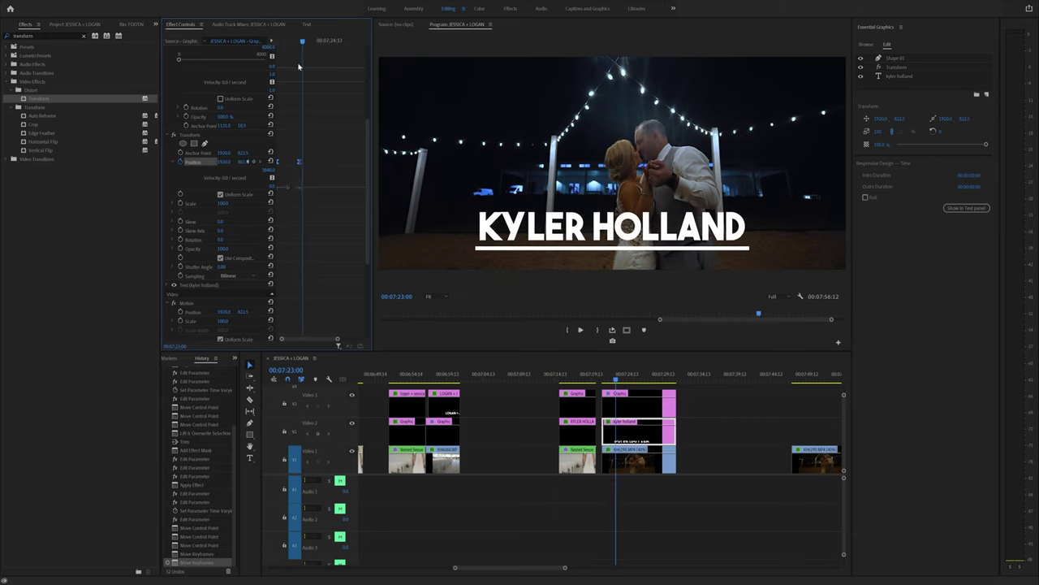
click(278, 45)
key(space)
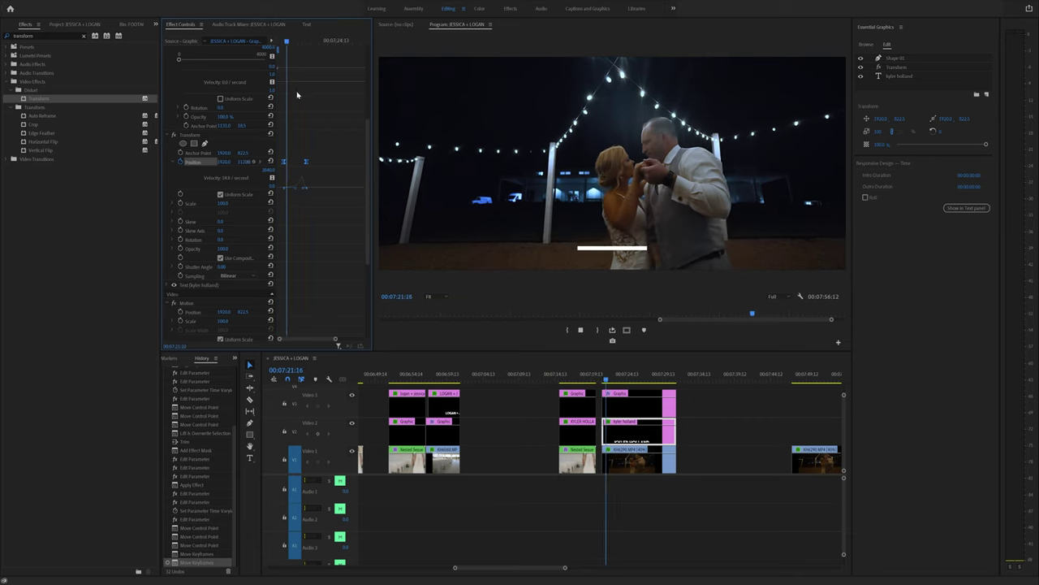
key(space)
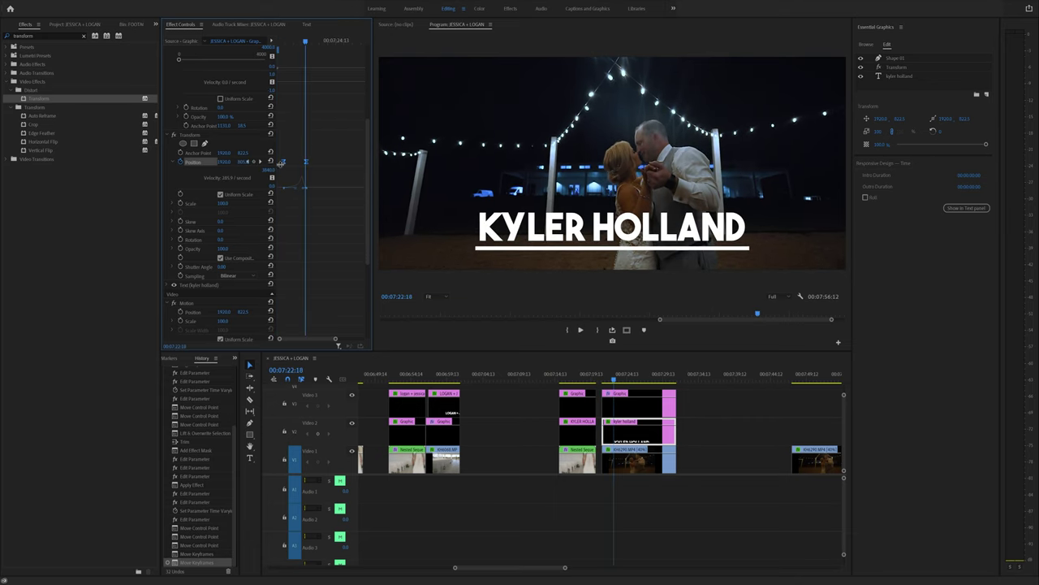
Replay the underline growth and title rise several times to check the timing
click(277, 45)
key(space)
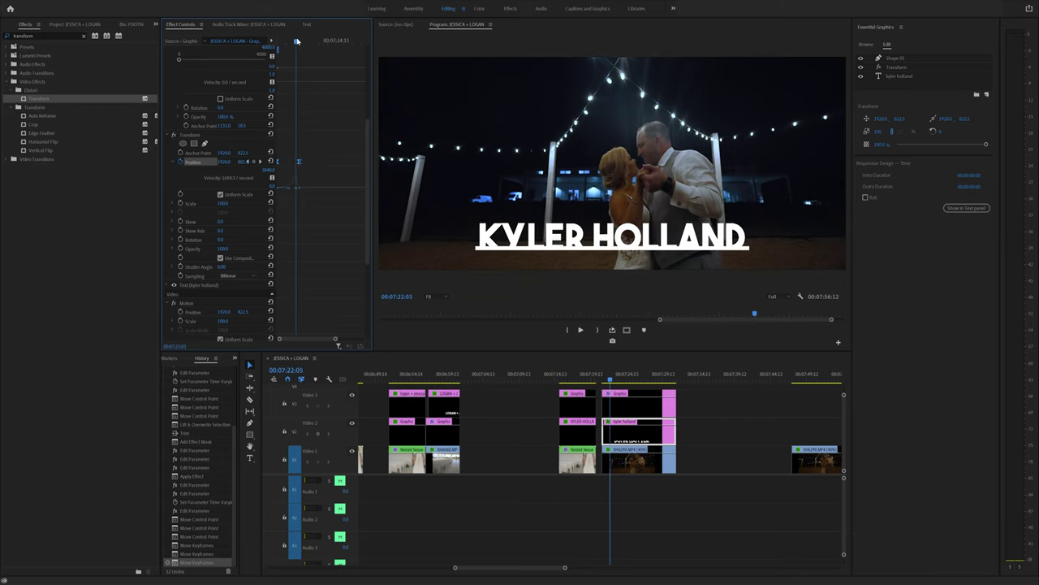
drag(299, 41, 290, 41)
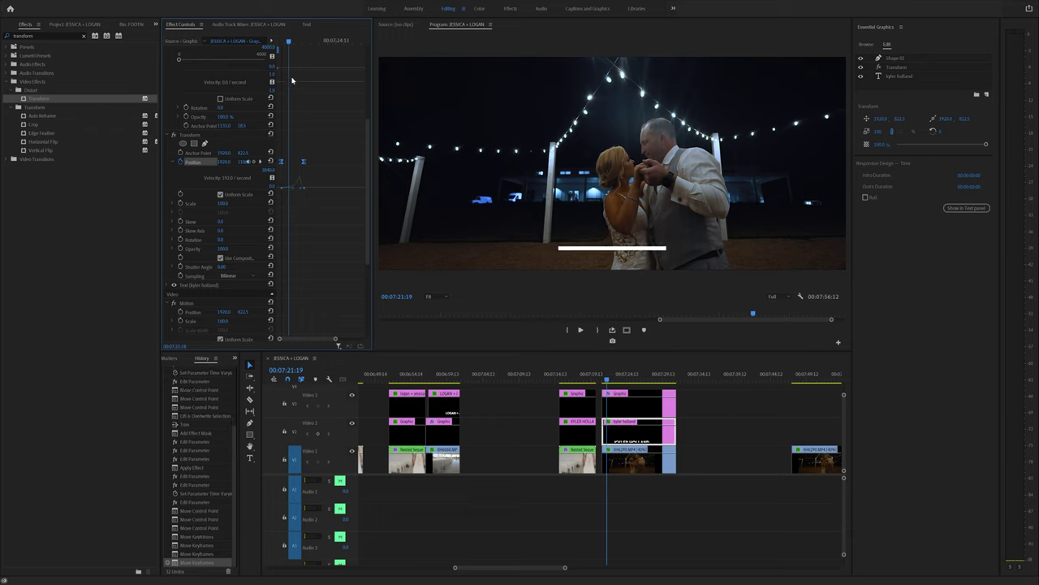
click(279, 42)
key(space)
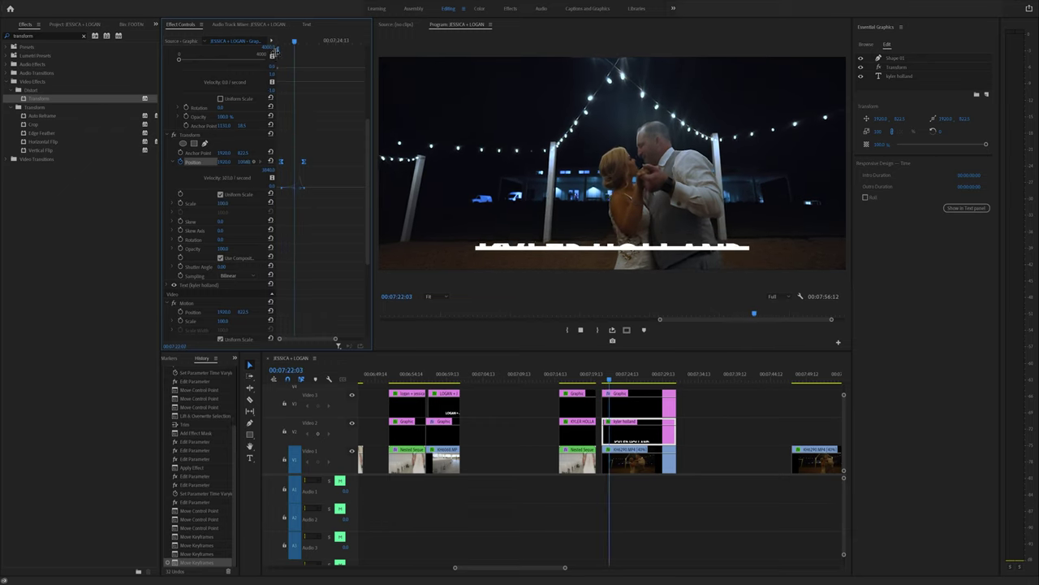
click(601, 373)
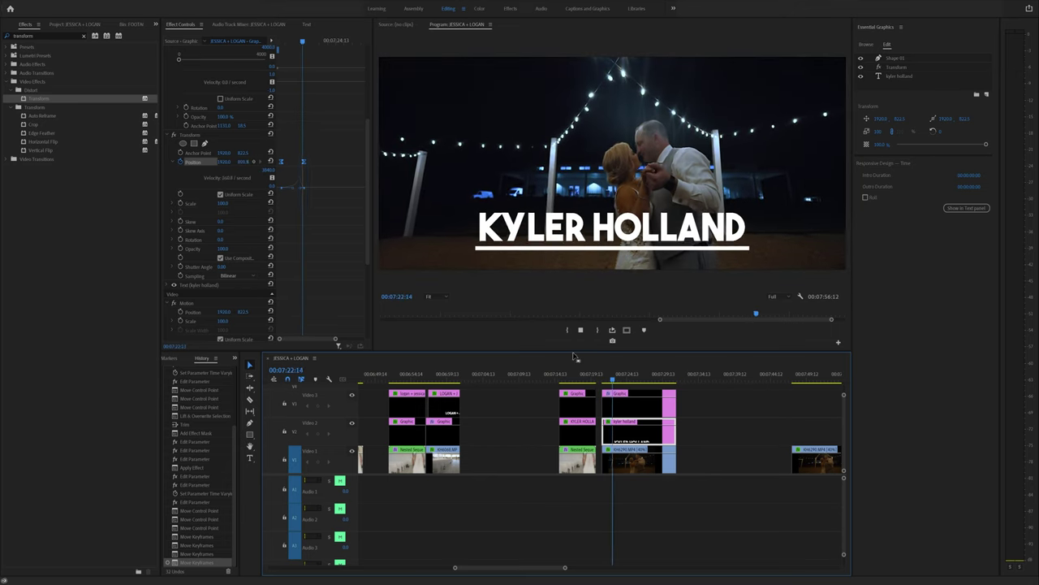
Preview the title animation, then delay the exit Position keyframe slightly and replay the drop-out
drag(320, 41, 224, 41)
key(space)
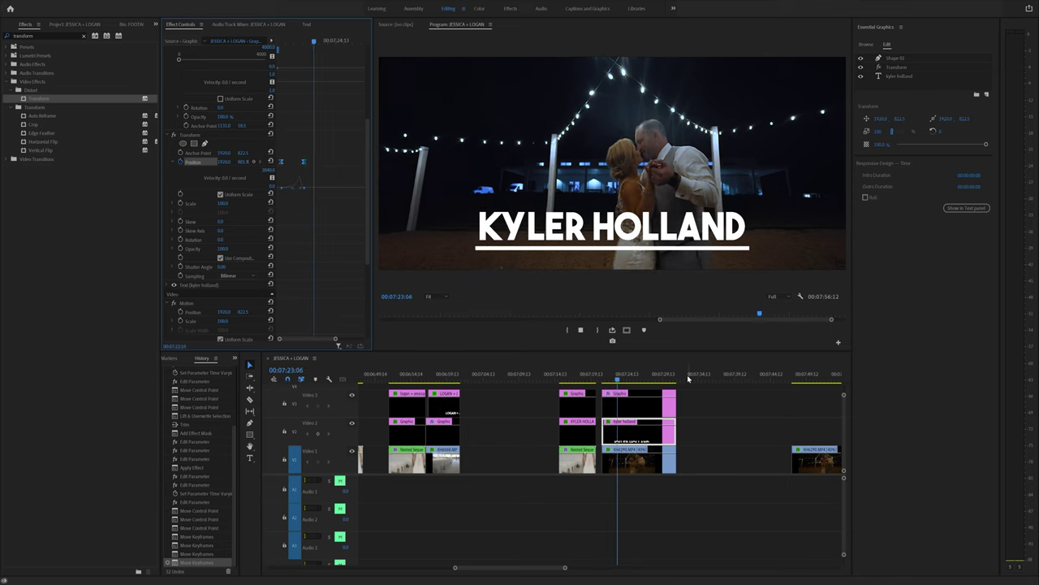
key(space)
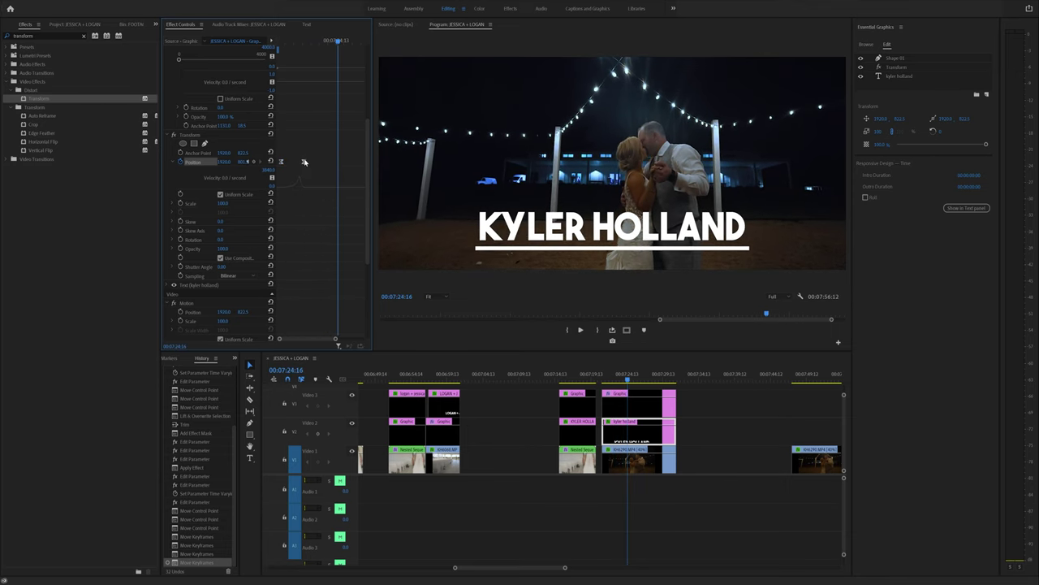
drag(334, 162, 373, 172)
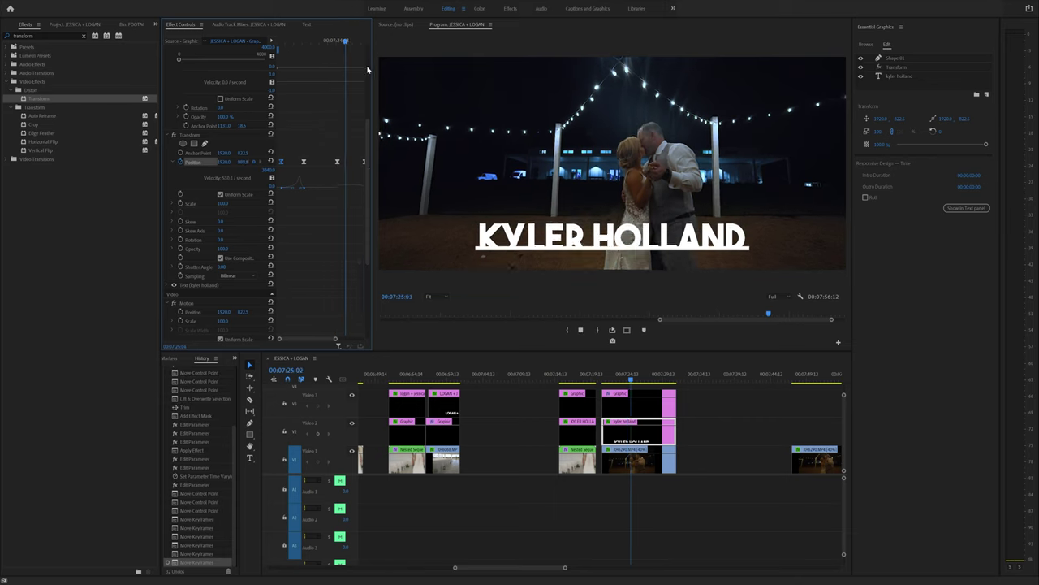
key(space)
Re-check the fully risen and mid-rise title, then move the playhead to the chapel clip's title
click(325, 41)
key(space)
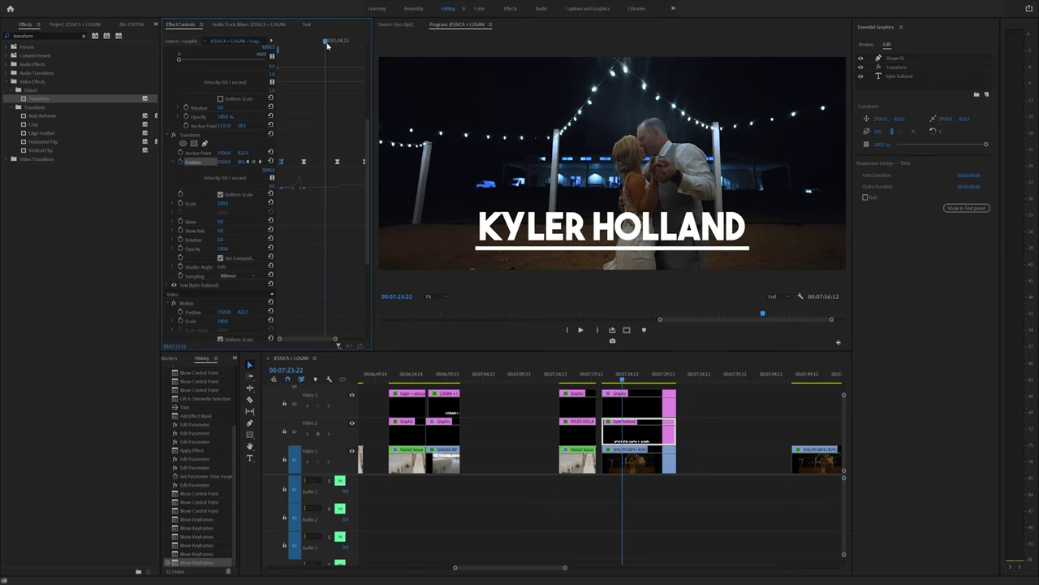
click(311, 40)
mouse_move(311, 41)
mouse_down()
mouse_move(280, 41)
mouse_move(298, 41)
mouse_up()
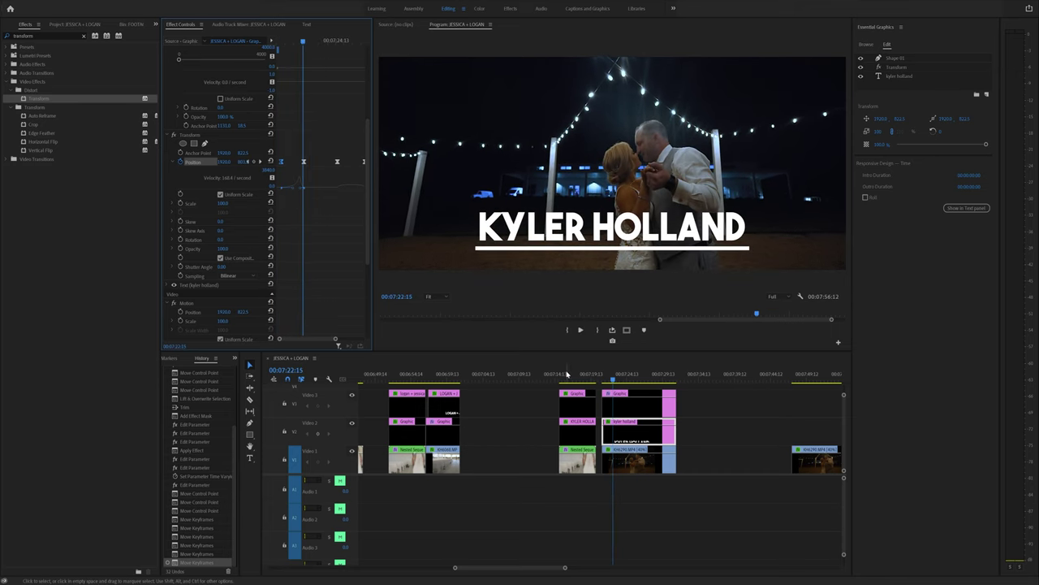
click(567, 375)
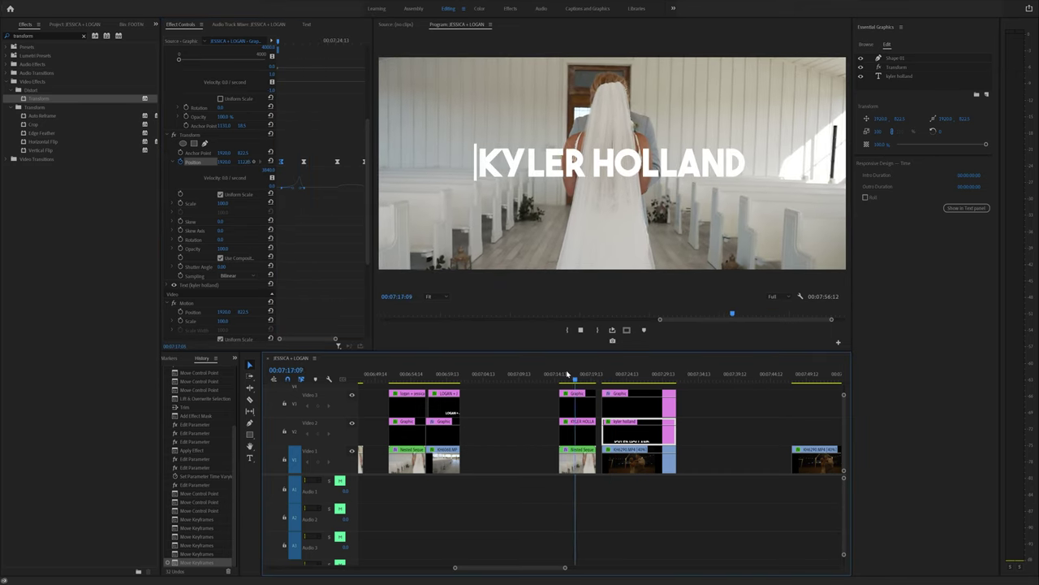